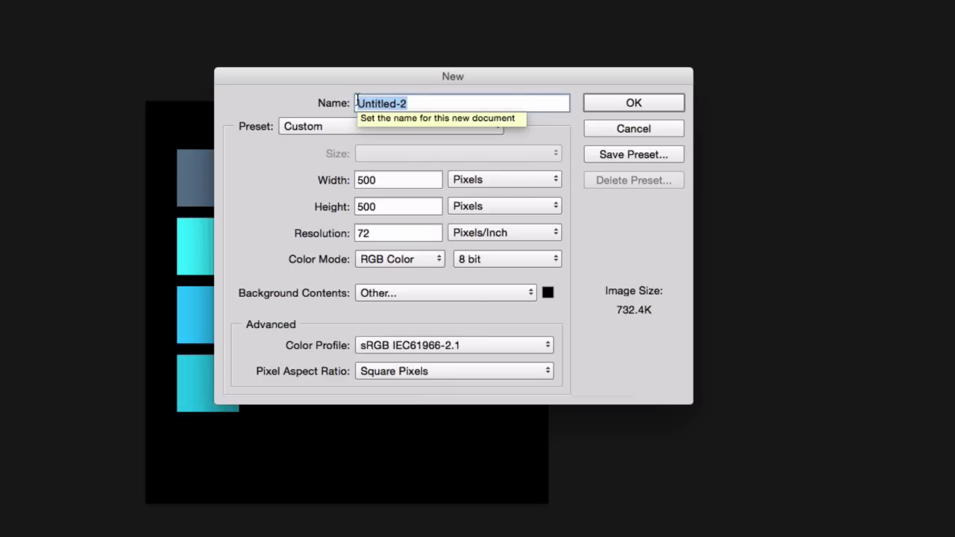
# Create a new document named Tron Text Effect, 1920 by 1080 pixels, with transparent background contents.
pyautogui.write('Tron')
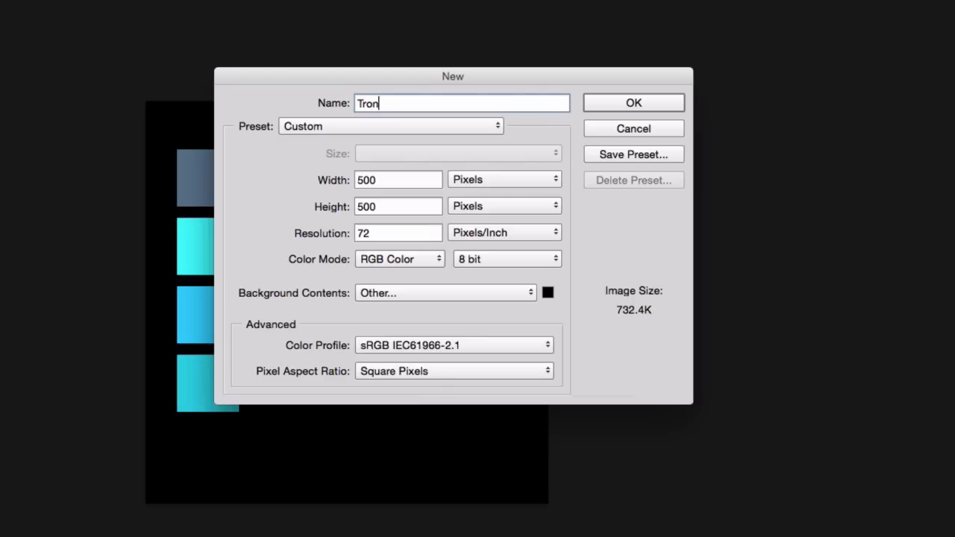
pyautogui.write(' Text Effect')
pyautogui.press('Tab')
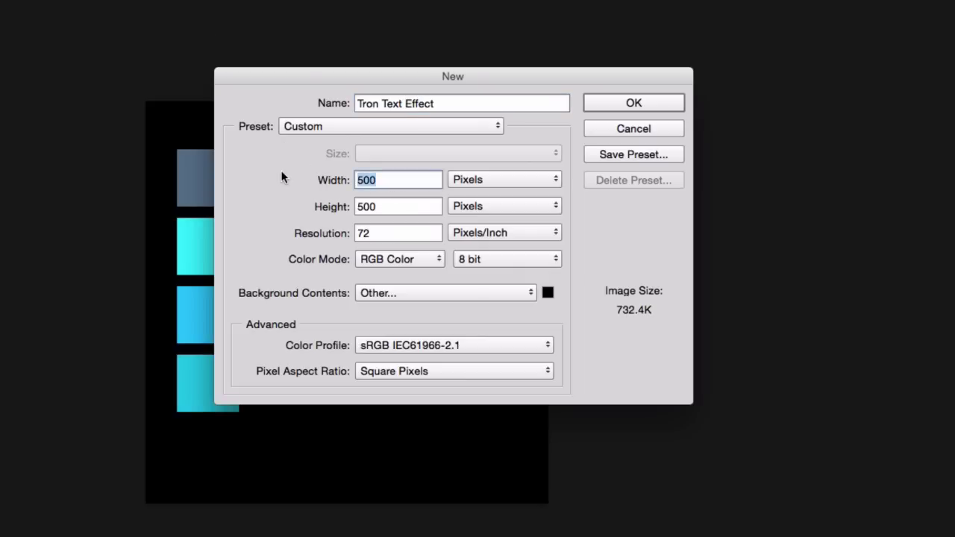
pyautogui.write('1920')
pyautogui.press('Tab')
pyautogui.write('1080')
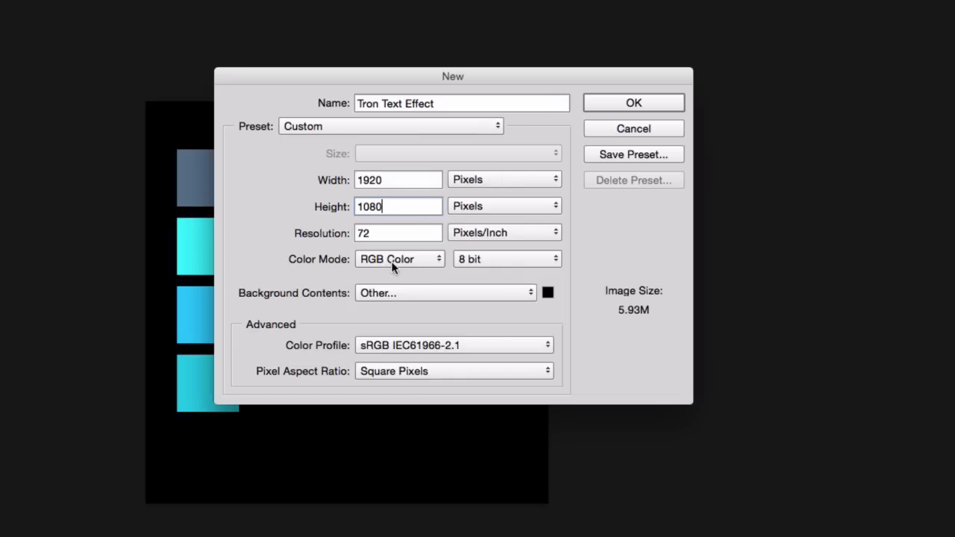
pyautogui.click(401, 293)
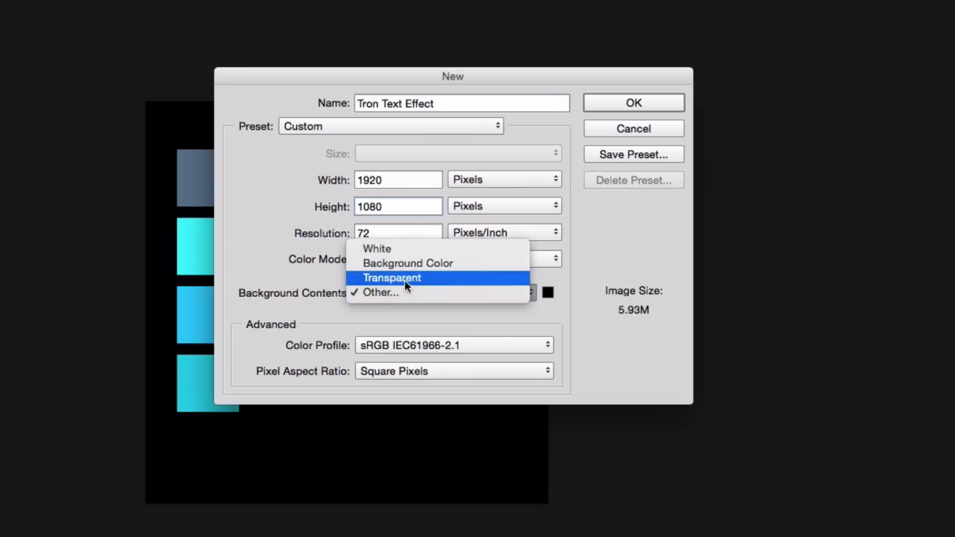
pyautogui.click(404, 278)
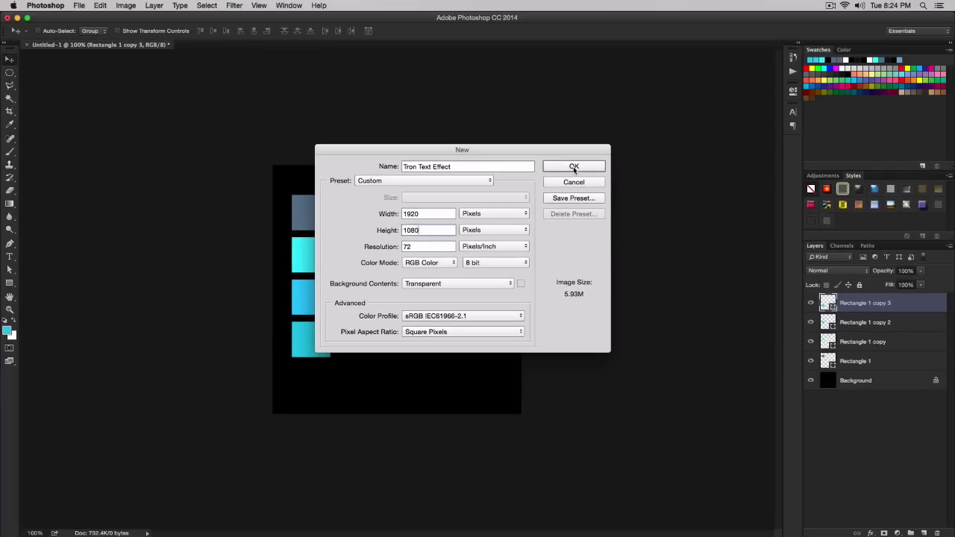
pyautogui.click(573, 166)
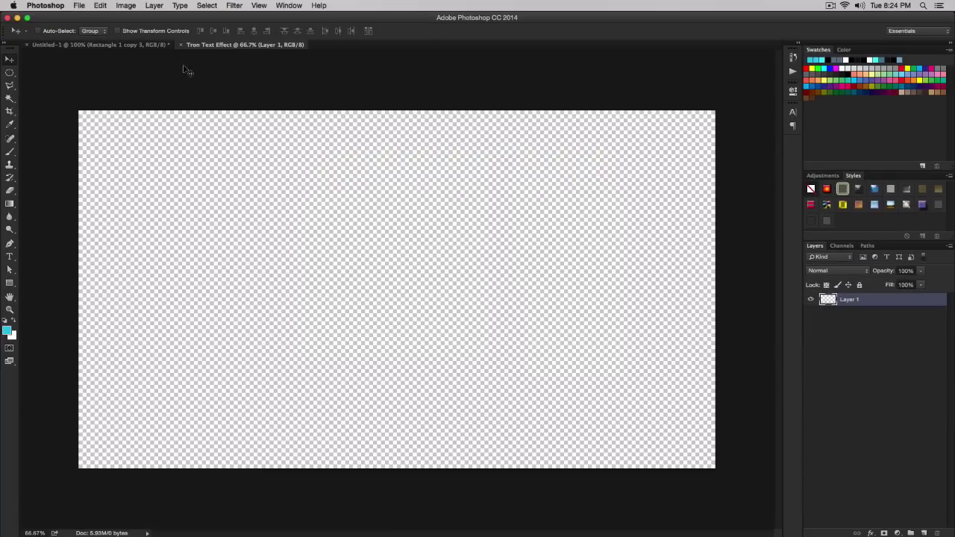
pyautogui.click(105, 45)
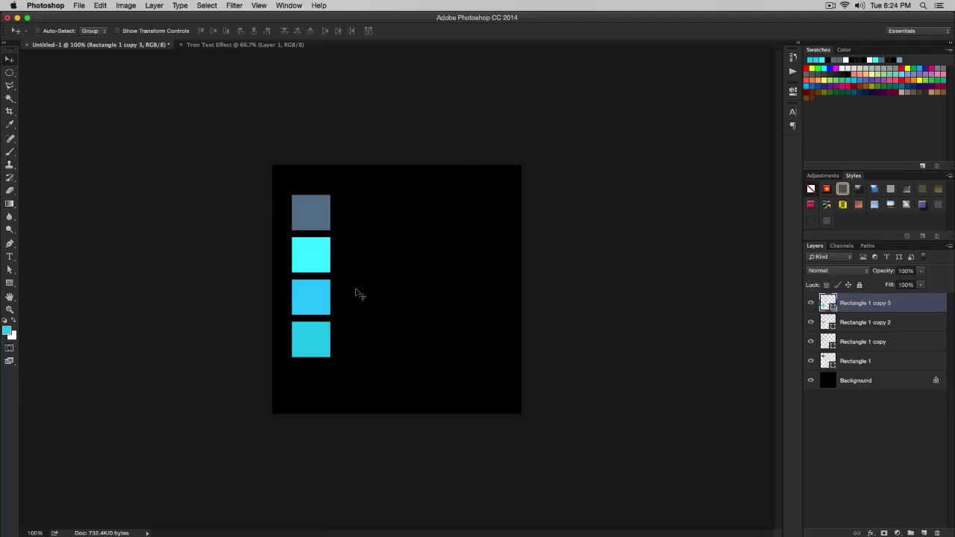
pyautogui.click(248, 46)
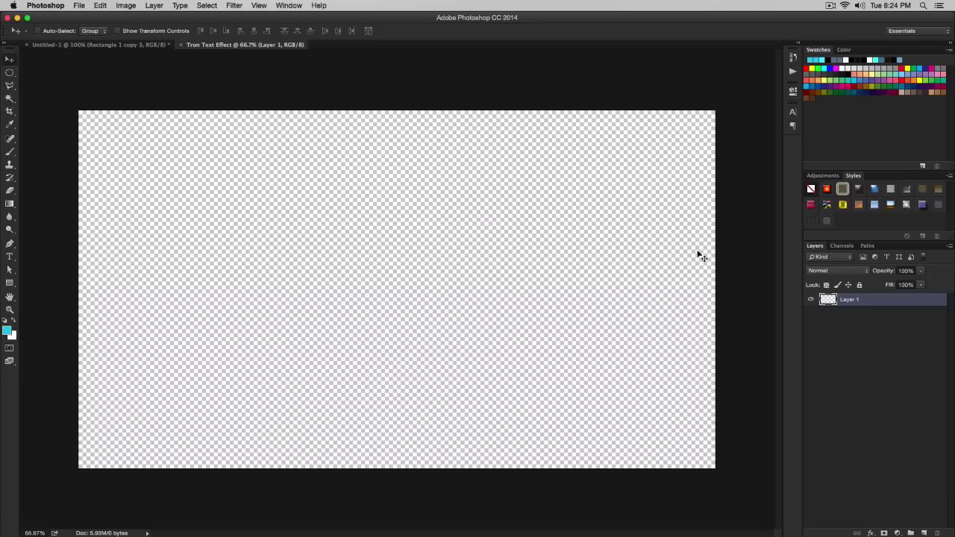
# Rename Layer 1 of the Tron Text Effect document as Background.
pyautogui.doubleClick(850, 299)
pyautogui.press('Return')
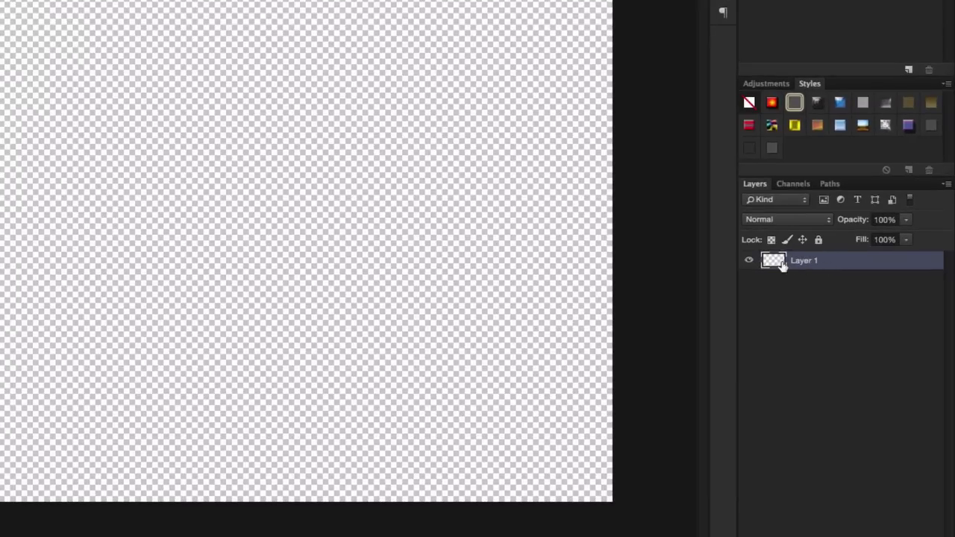
pyautogui.doubleClick(802, 261)
pyautogui.write('Background')
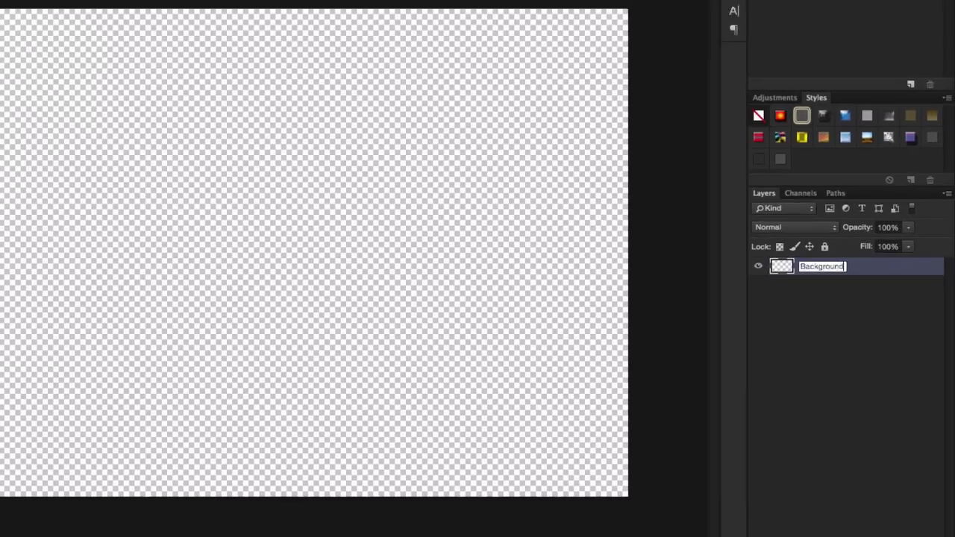
pyautogui.press('Return')
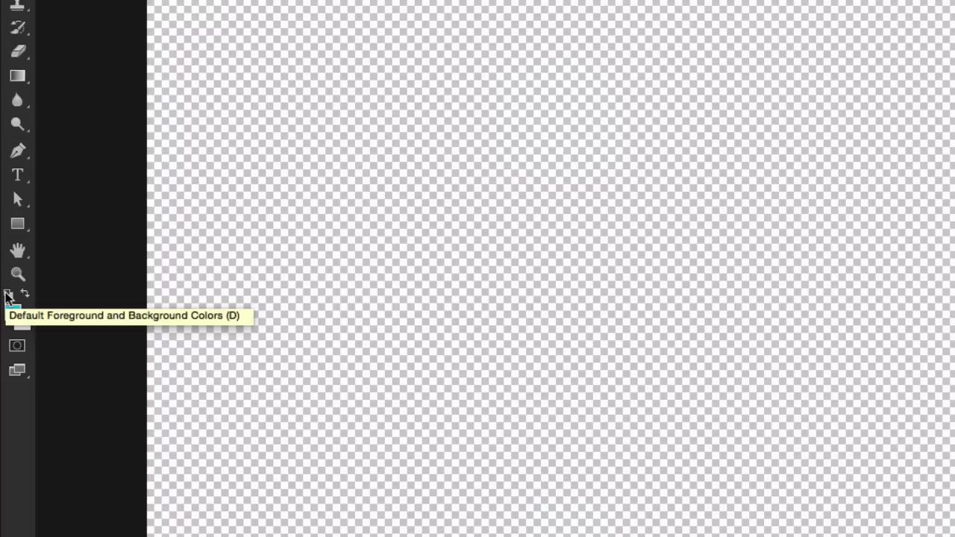
# Reset the foreground and background colors to the default black and white.
pyautogui.click(7, 295)
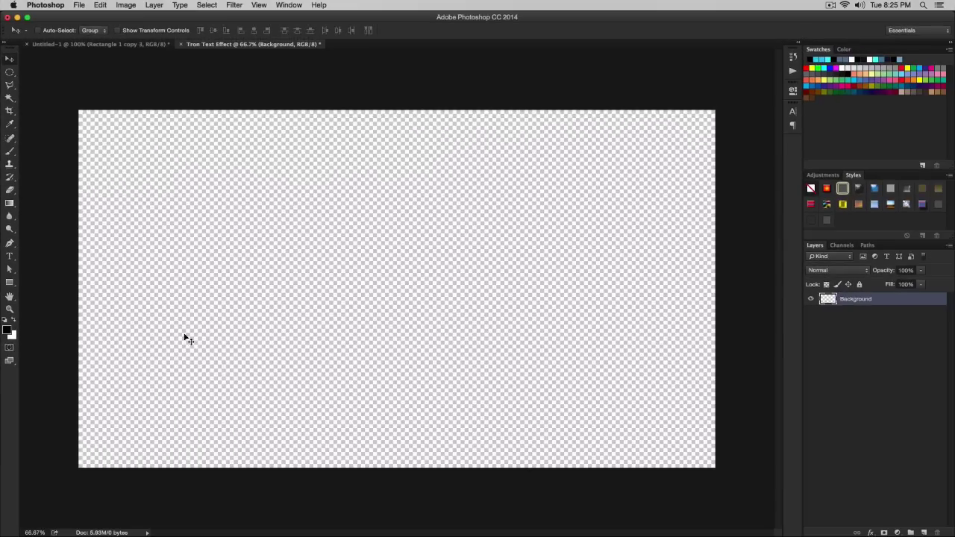
pyautogui.click(12, 321)
pyautogui.click(12, 323)
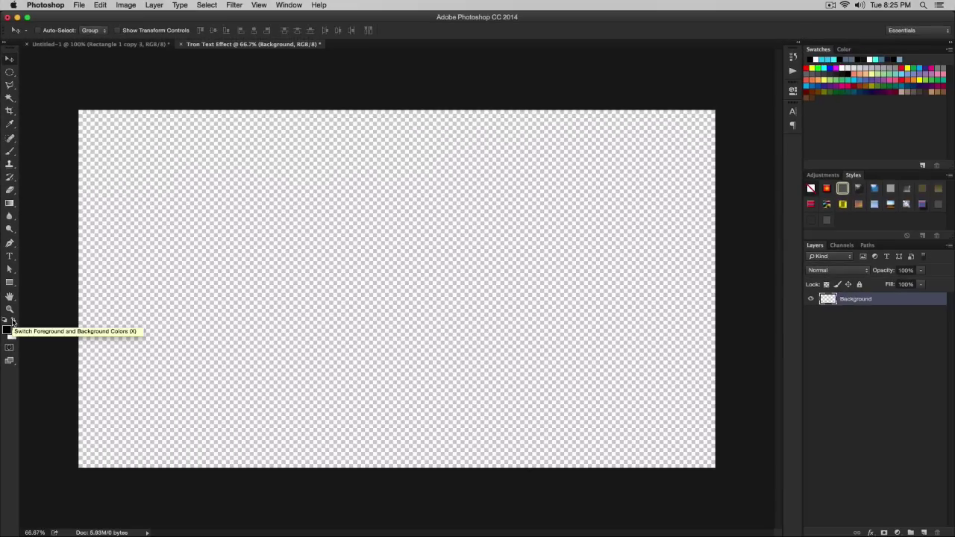
pyautogui.click(12, 322)
pyautogui.click(12, 322)
pyautogui.click(12, 322)
pyautogui.click(12, 322)
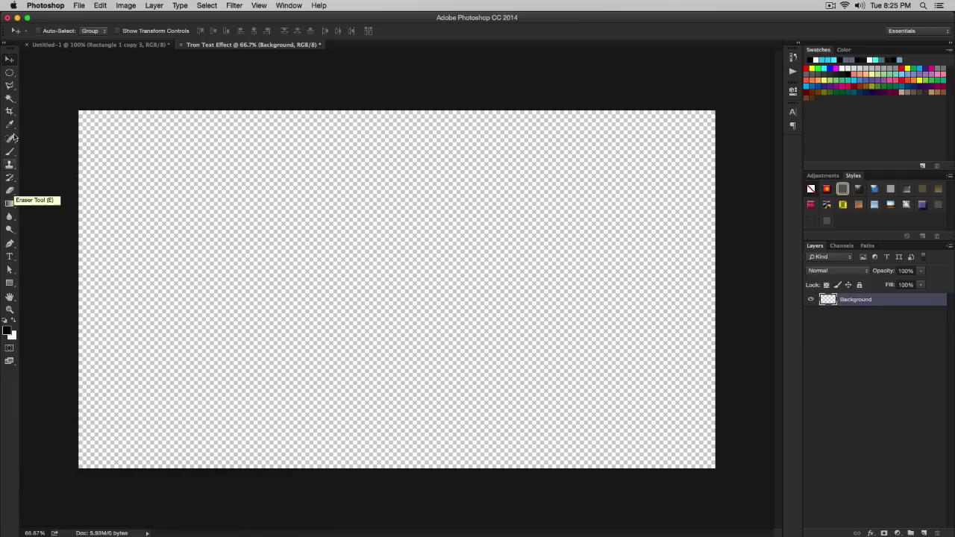
# Fill the Background layer with the black foreground color using the Paint Bucket Tool.
pyautogui.click(11, 206)
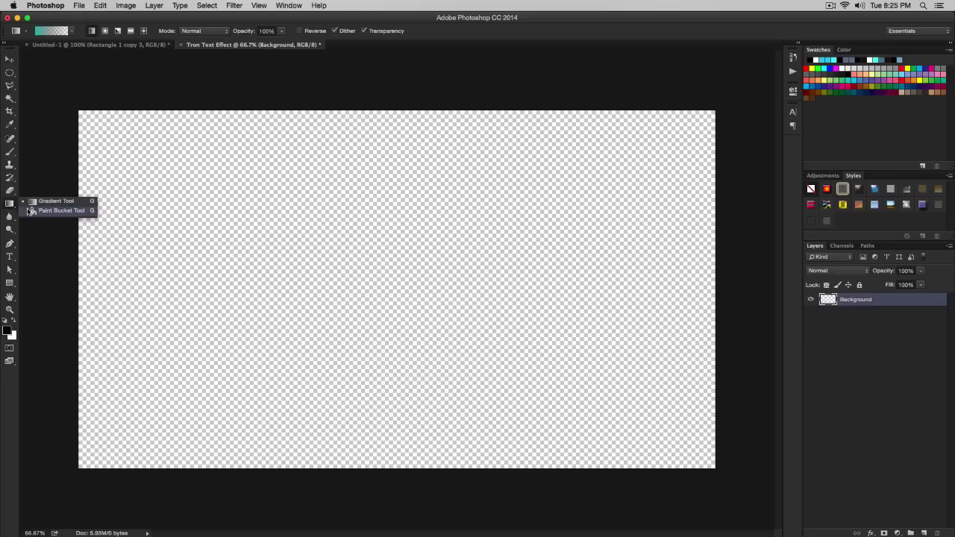
pyautogui.click(61, 211)
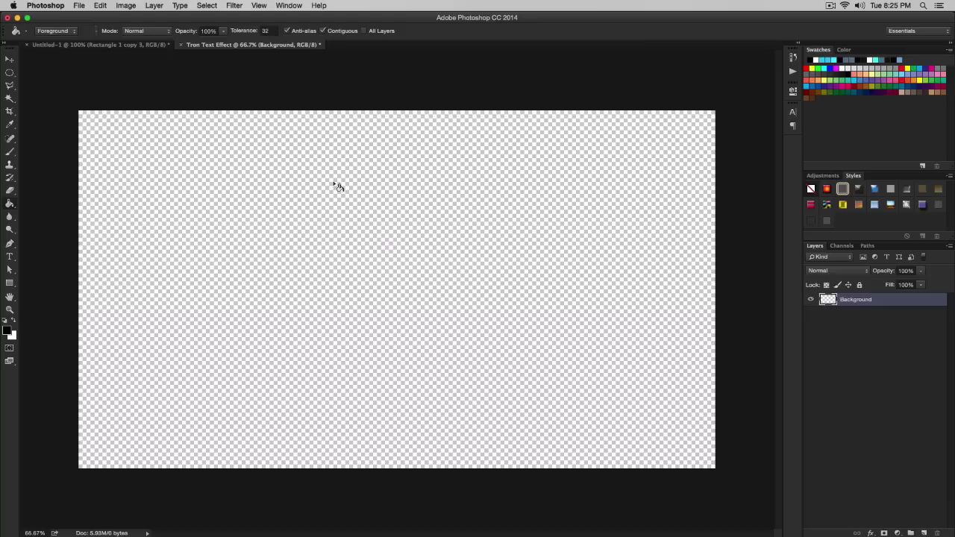
pyautogui.click(404, 241)
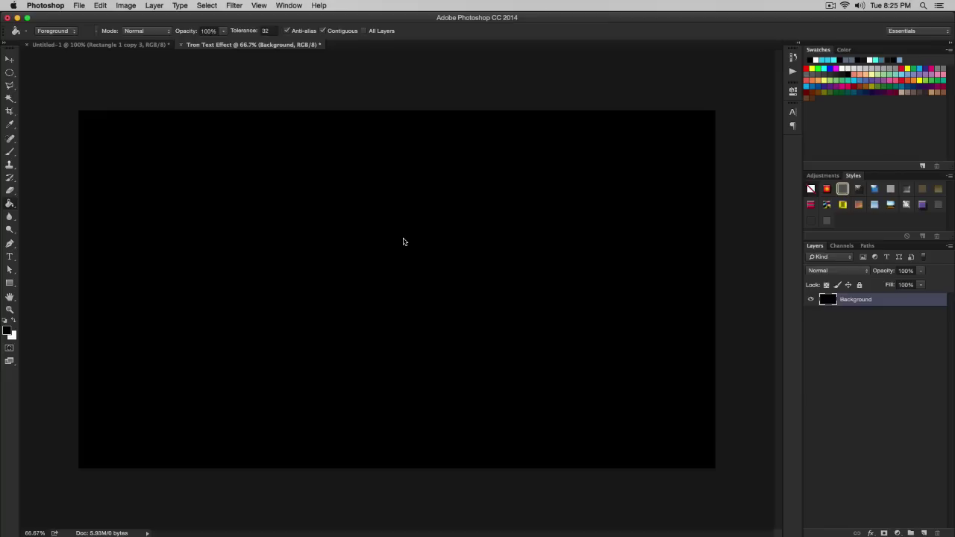
# Set the foreground color to a very dark gray and return to the Move tool.
pyautogui.click(7, 332)
pyautogui.click(579, 265)
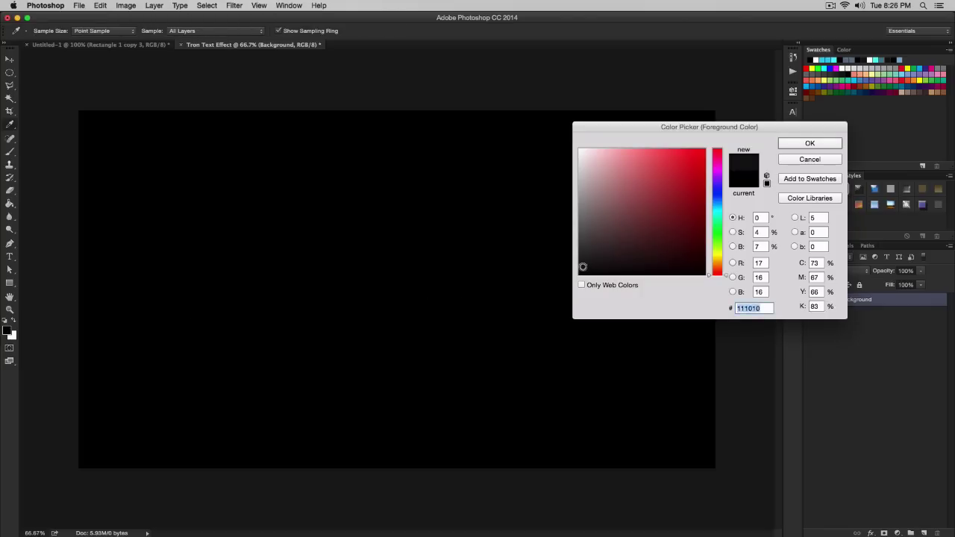
pyautogui.click(576, 266)
pyautogui.click(789, 145)
pyautogui.press('g')
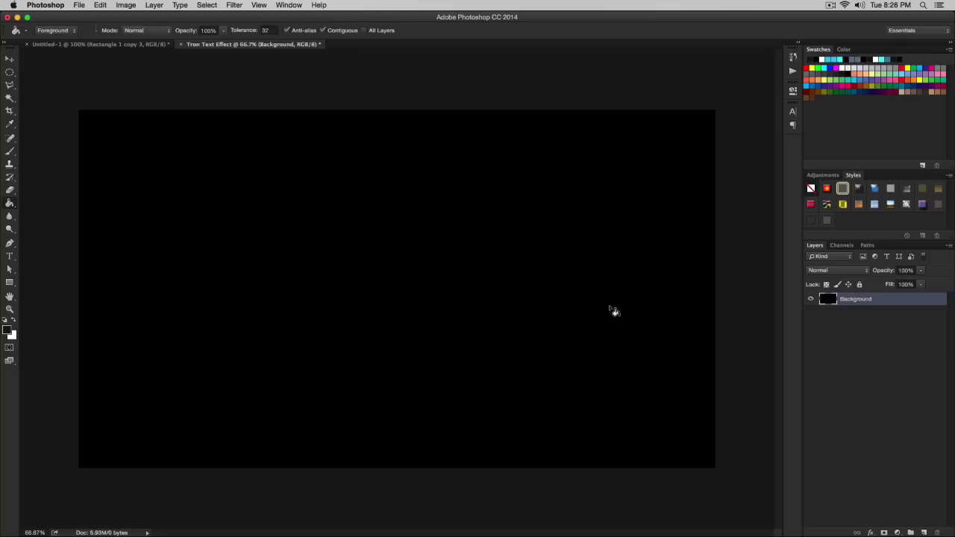
pyautogui.press('v')
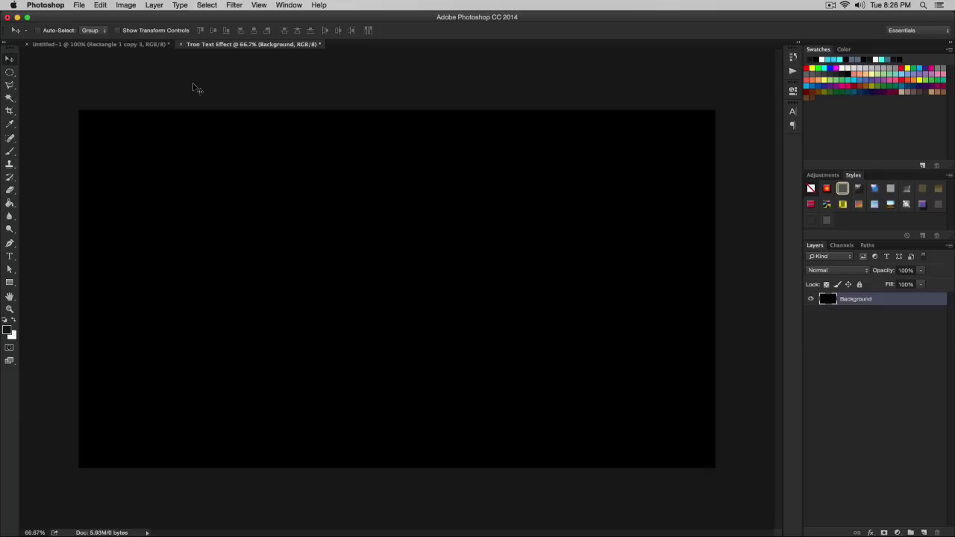
# Open the subtle_carbon.png image from the Desktop folder.
pyautogui.click(78, 5)
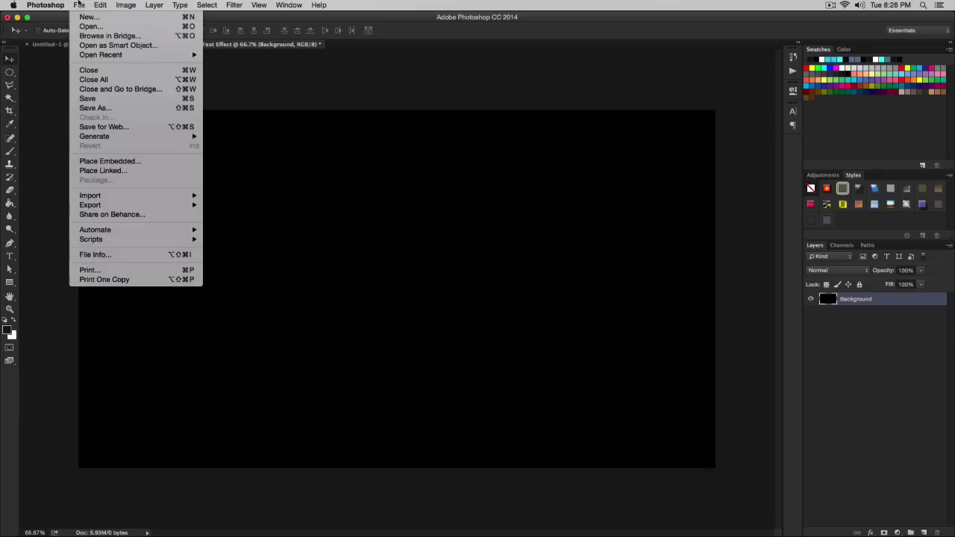
pyautogui.click(479, 131)
pyautogui.press('super+o')
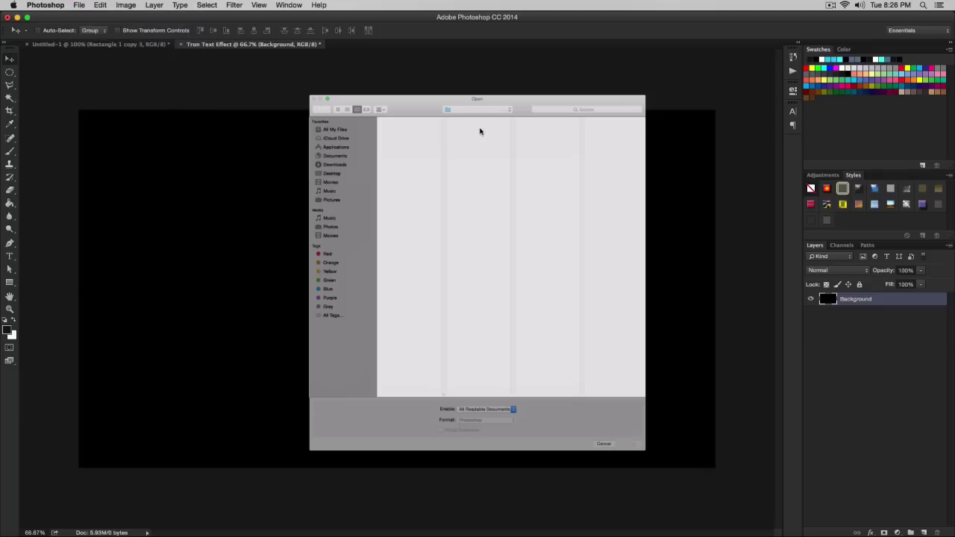
pyautogui.click(266, 127)
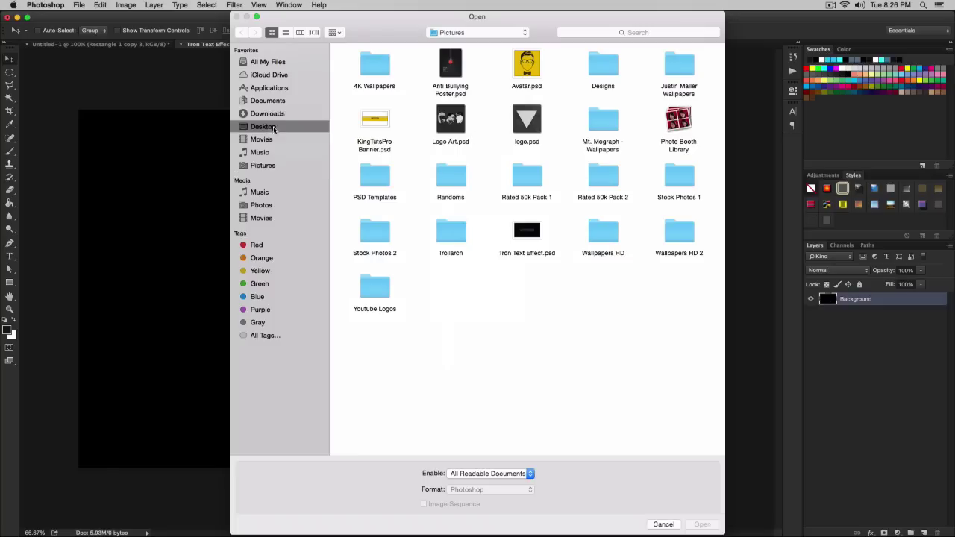
pyautogui.click(363, 63)
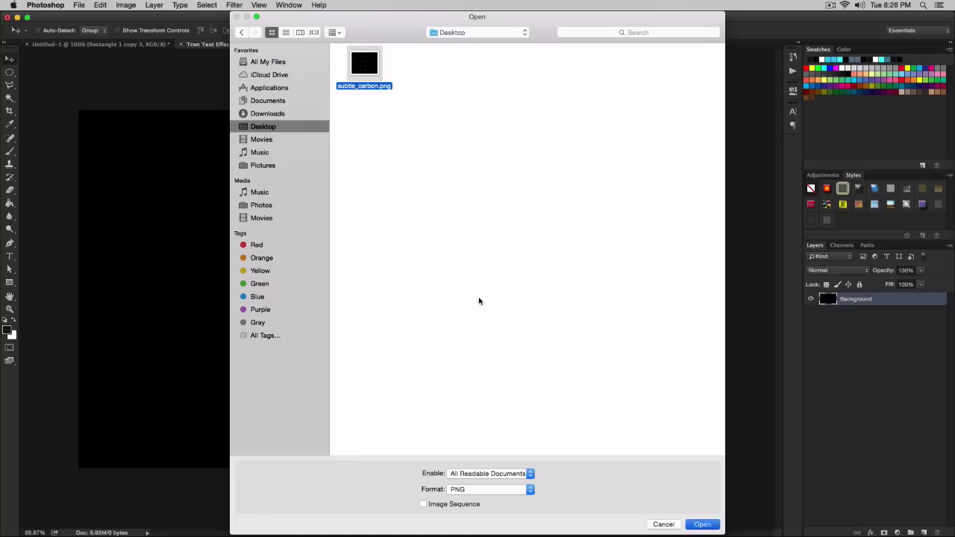
pyautogui.press('Return')
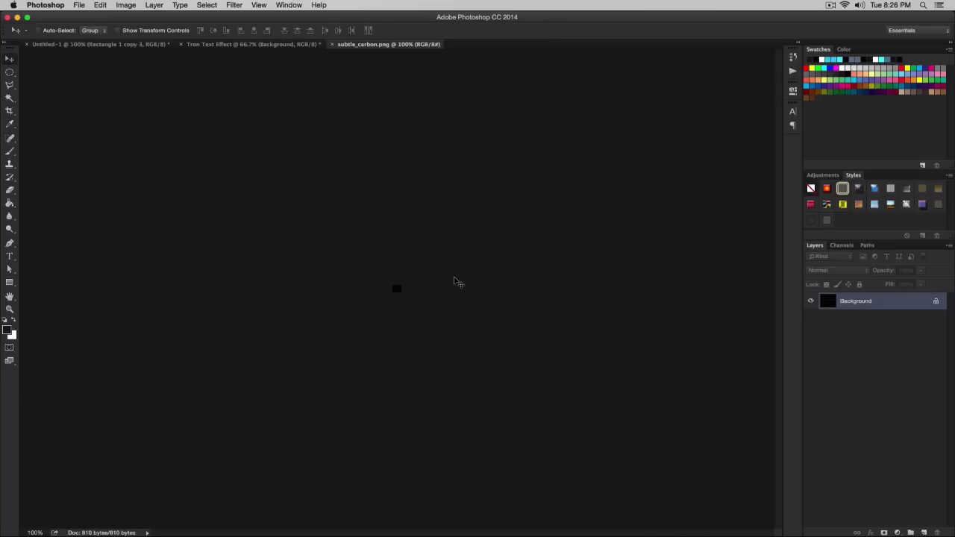
# Define the subtle_carbon.png image as a pattern named Tutorial Pattern and close the image.
pyautogui.press('super+equal')
pyautogui.press('super+equal')
pyautogui.press('super+equal')
pyautogui.press('super+equal')
pyautogui.press('super+equal')
pyautogui.press('super+minus')
pyautogui.press('super+minus')
pyautogui.press('super+minus')
pyautogui.click(100, 5)
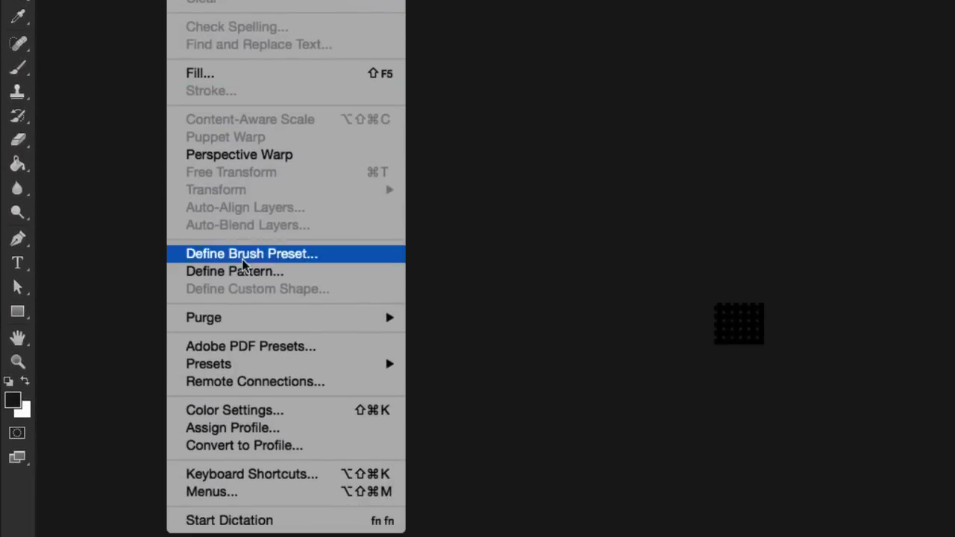
pyautogui.click(247, 272)
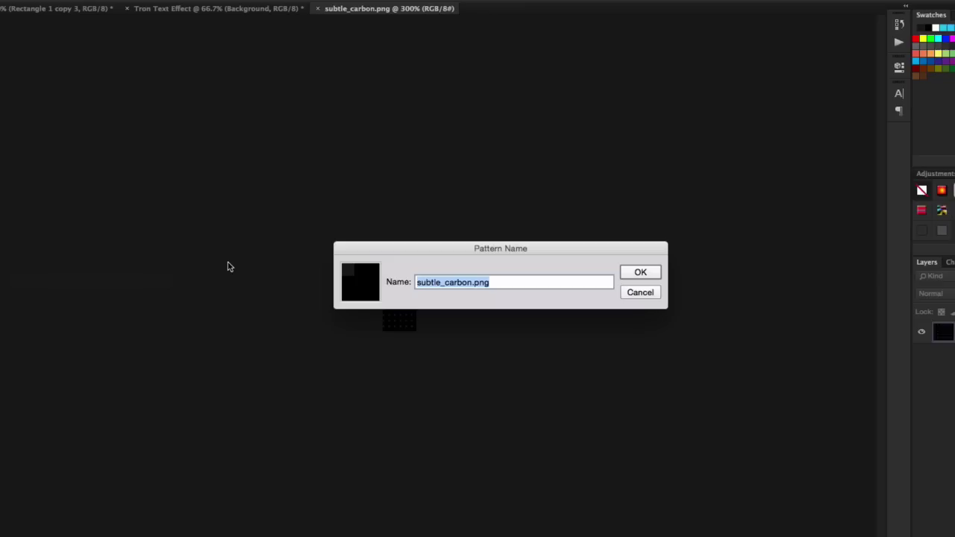
pyautogui.write('Tutorial Pattern')
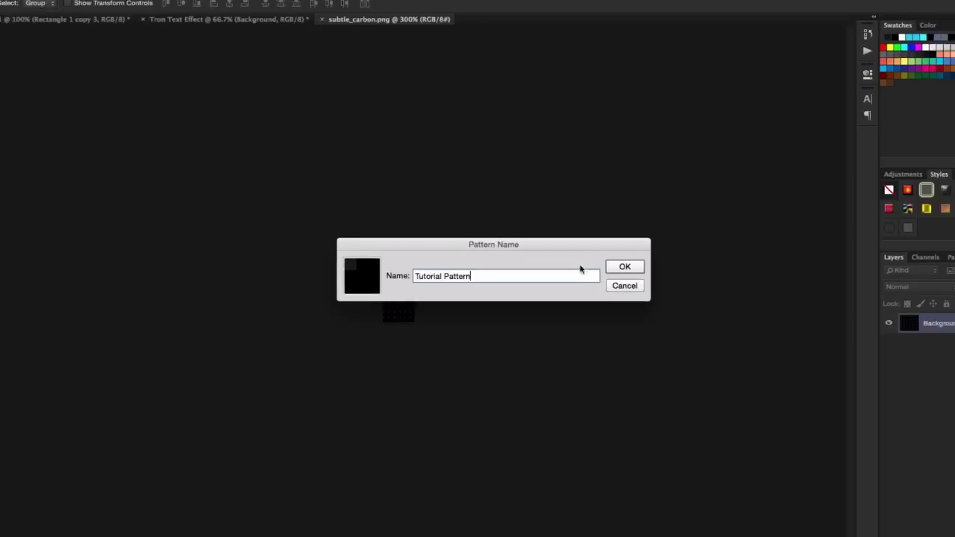
pyautogui.click(624, 266)
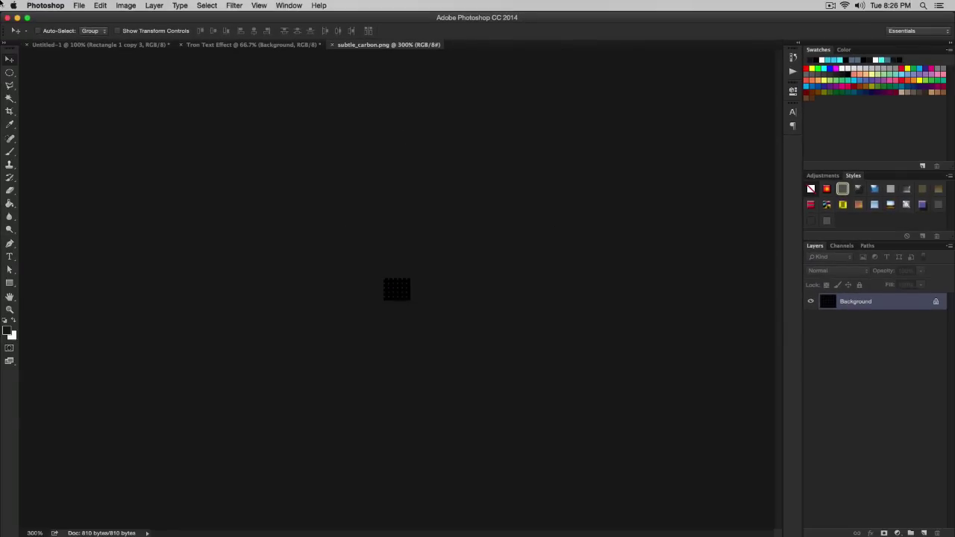
pyautogui.click(332, 44)
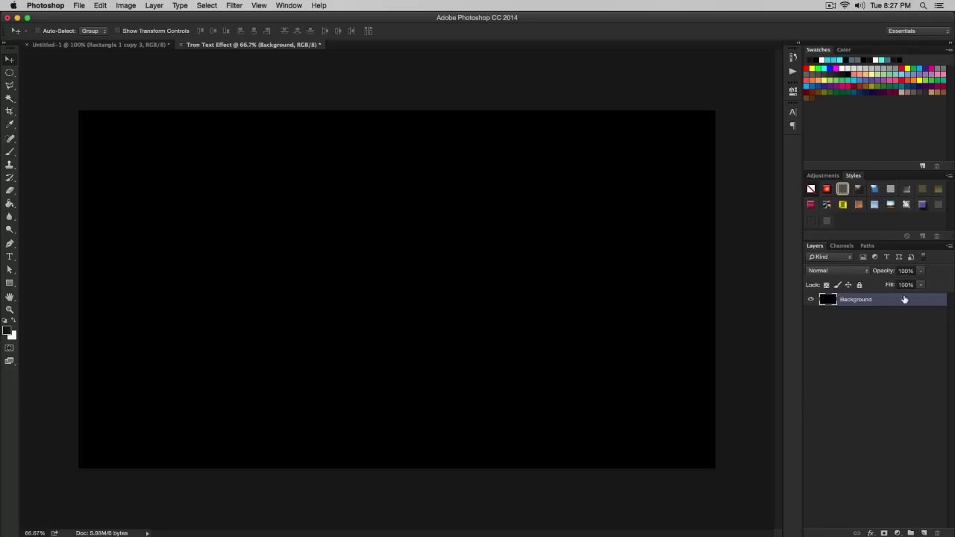
# Add a Pattern Overlay to the Background layer using the newly defined dark carbon Tutorial Pattern.
pyautogui.doubleClick(919, 301)
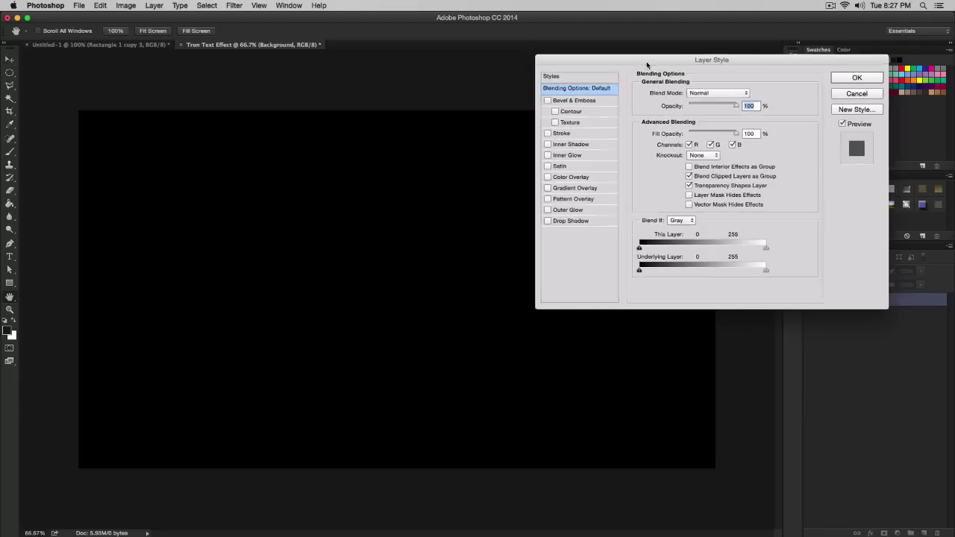
pyautogui.moveTo(646, 61); pyautogui.dragTo(635, 85)
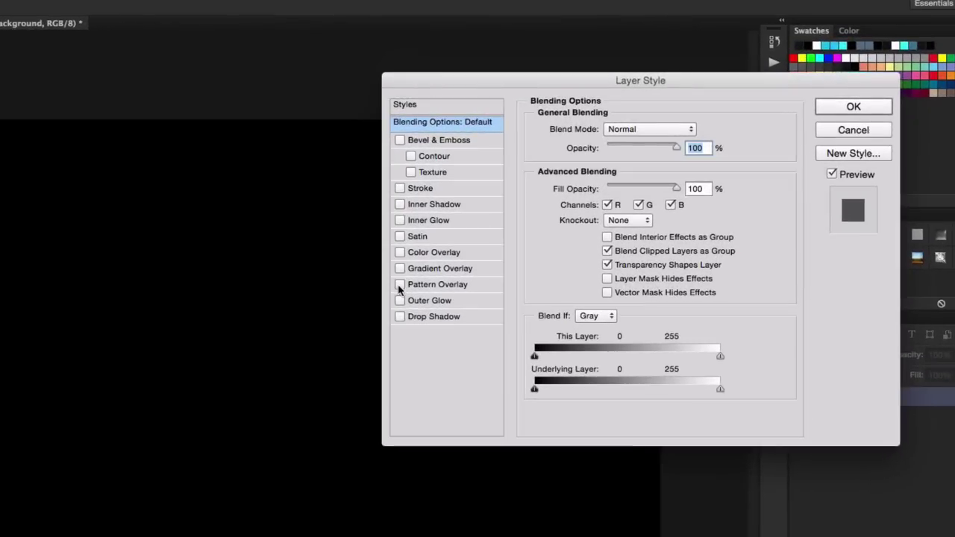
pyautogui.click(400, 285)
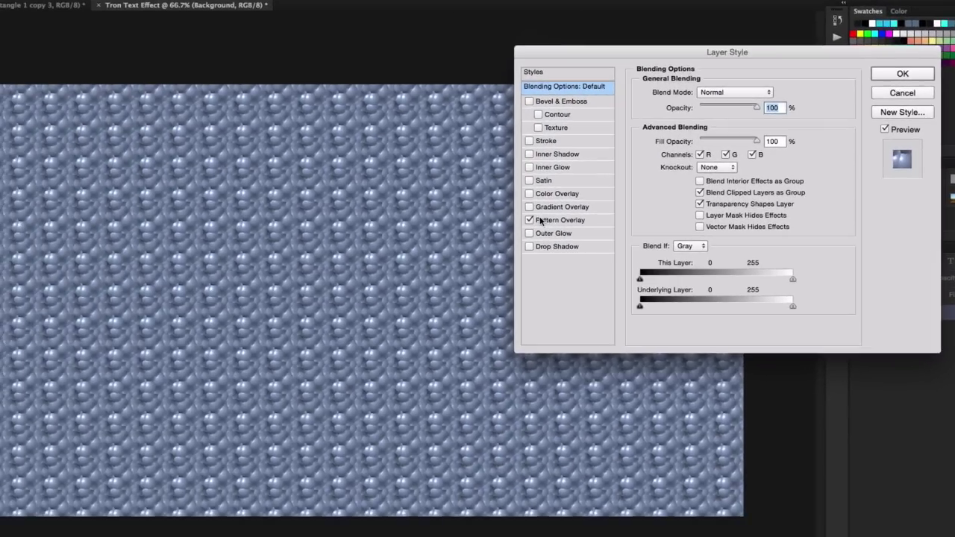
pyautogui.click(530, 220)
pyautogui.click(531, 220)
pyautogui.click(582, 220)
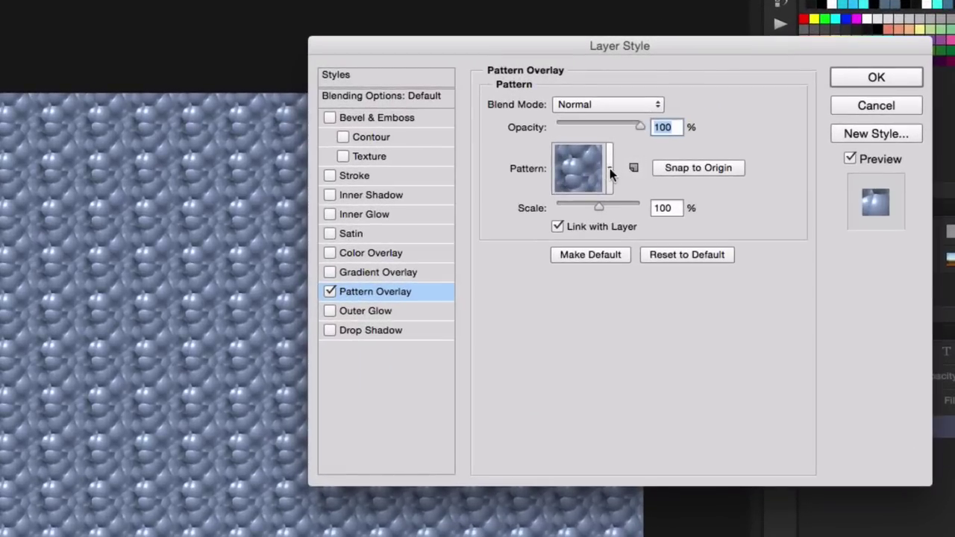
pyautogui.click(608, 187)
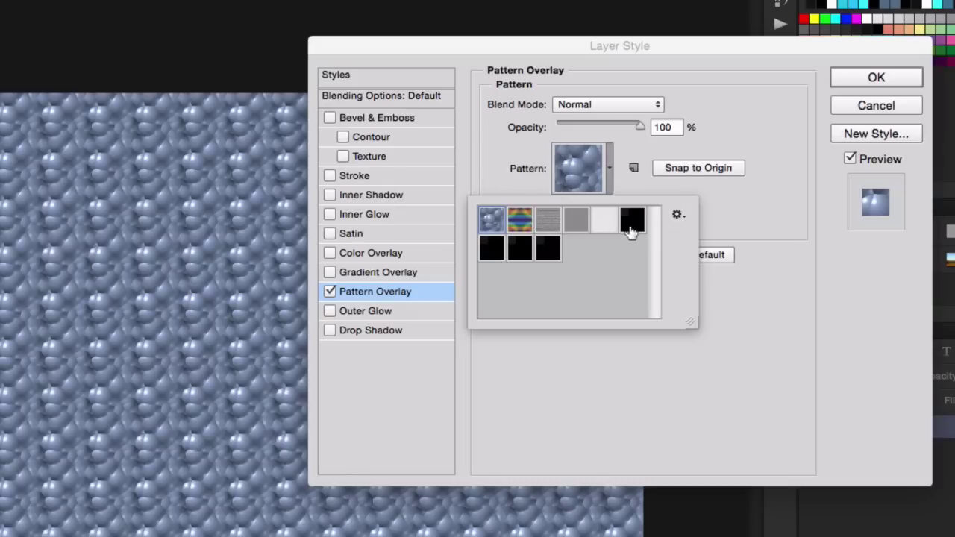
pyautogui.click(548, 257)
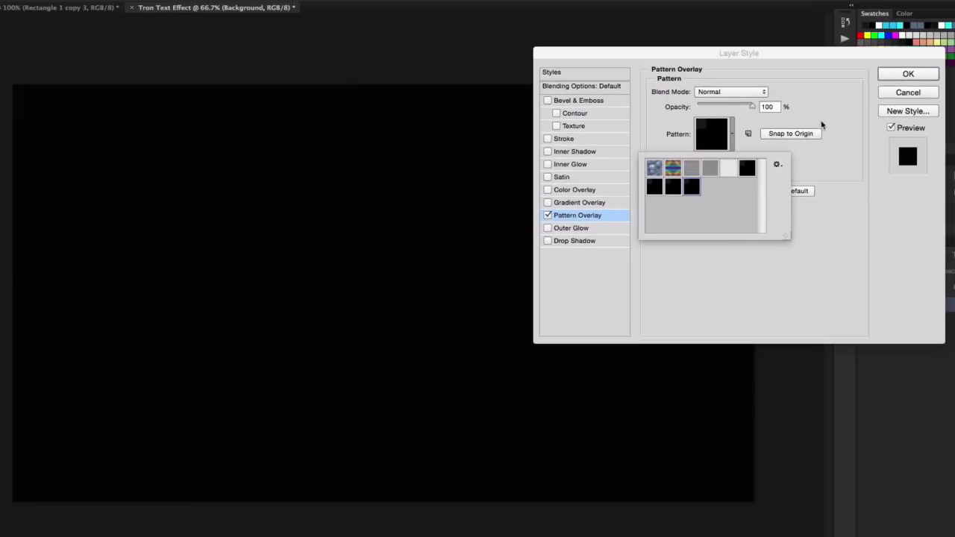
pyautogui.click(818, 101)
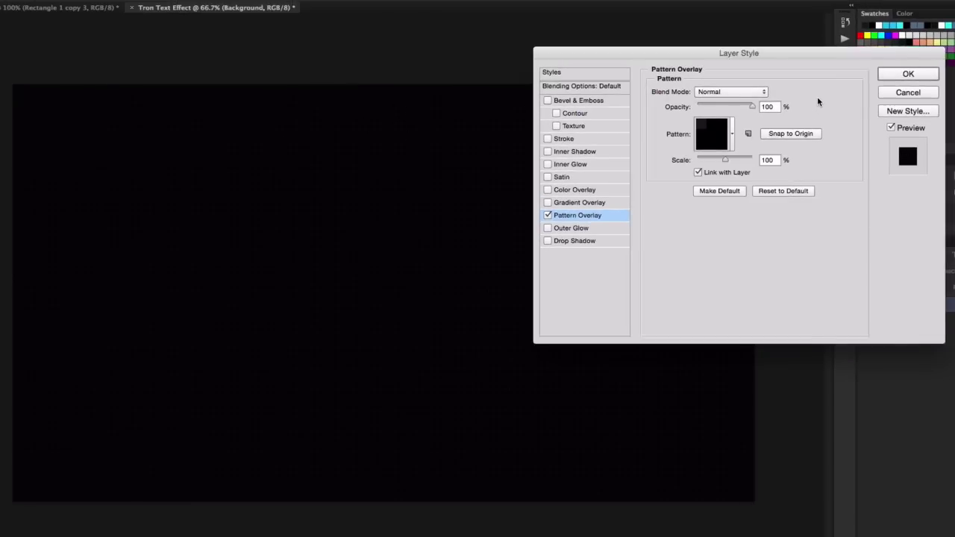
# Set the pattern overlay's scale to 170% and apply the layer style.
pyautogui.click(733, 161)
pyautogui.write('160')
pyautogui.press('BackSpace')
pyautogui.write('70')
pyautogui.press('BackSpace')
pyautogui.press('BackSpace')
pyautogui.write('7')
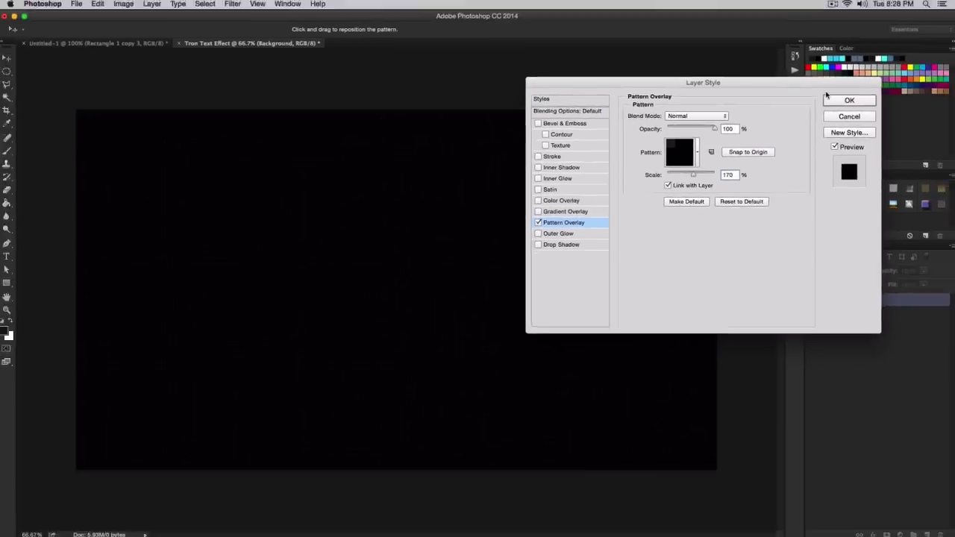
pyautogui.click(830, 102)
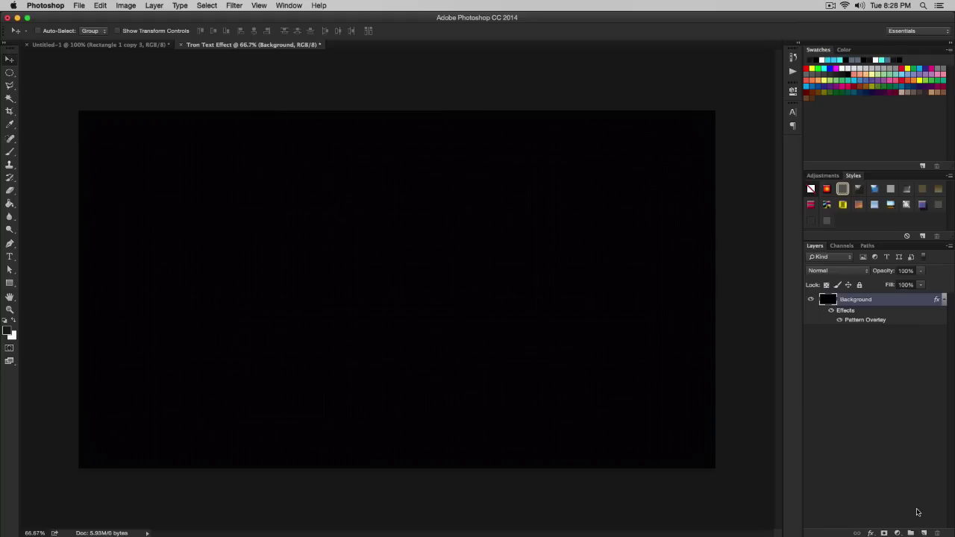
# Create a new layer named Text above the Background layer.
pyautogui.click(155, 6)
pyautogui.moveTo(202, 21)
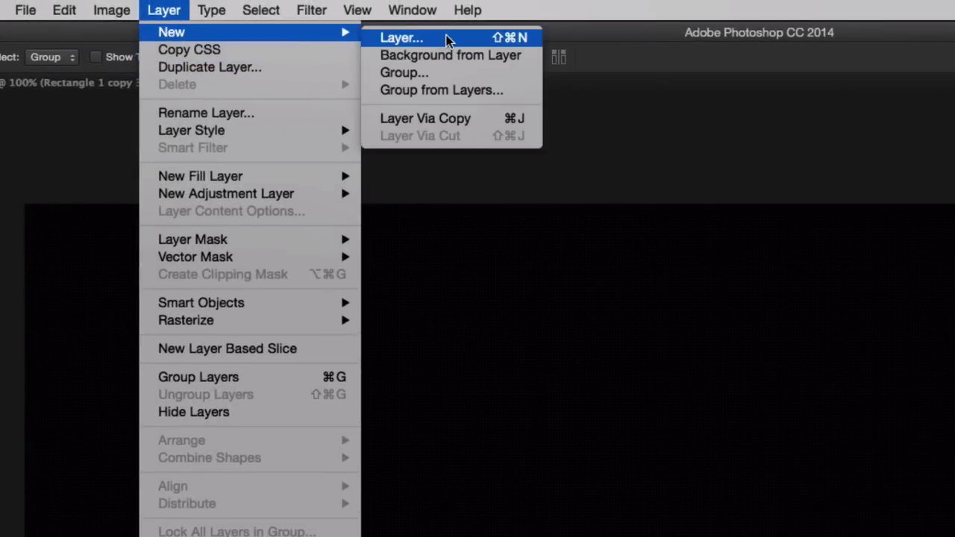
pyautogui.click(447, 39)
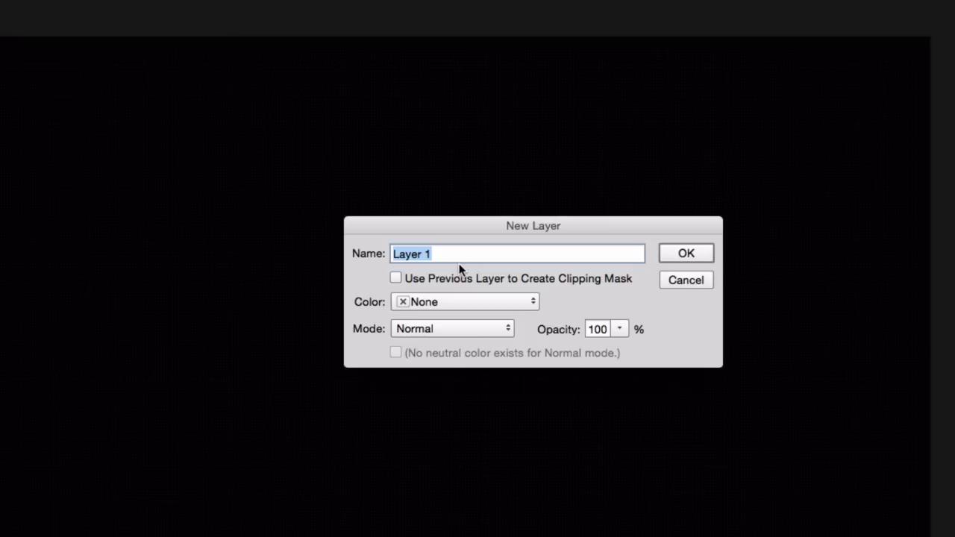
pyautogui.write('Text')
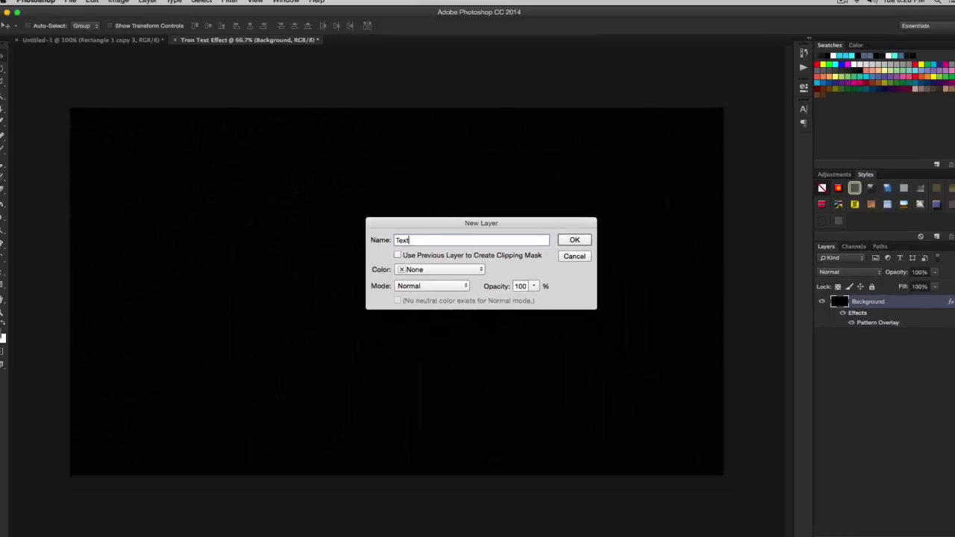
pyautogui.press('Return')
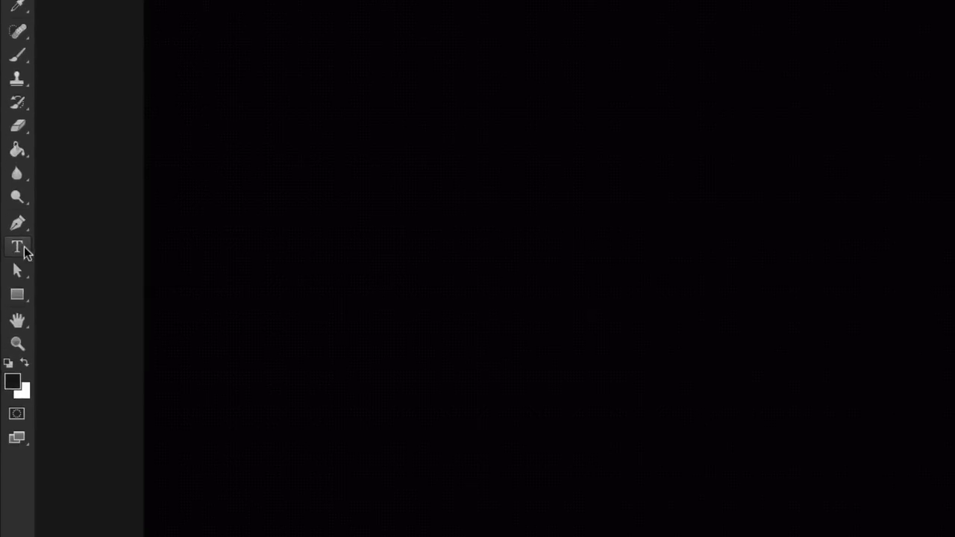
# Activate the Type tool, keeping the Cumulus Light font, and accept #151515 as the text color.
pyautogui.click(11, 256)
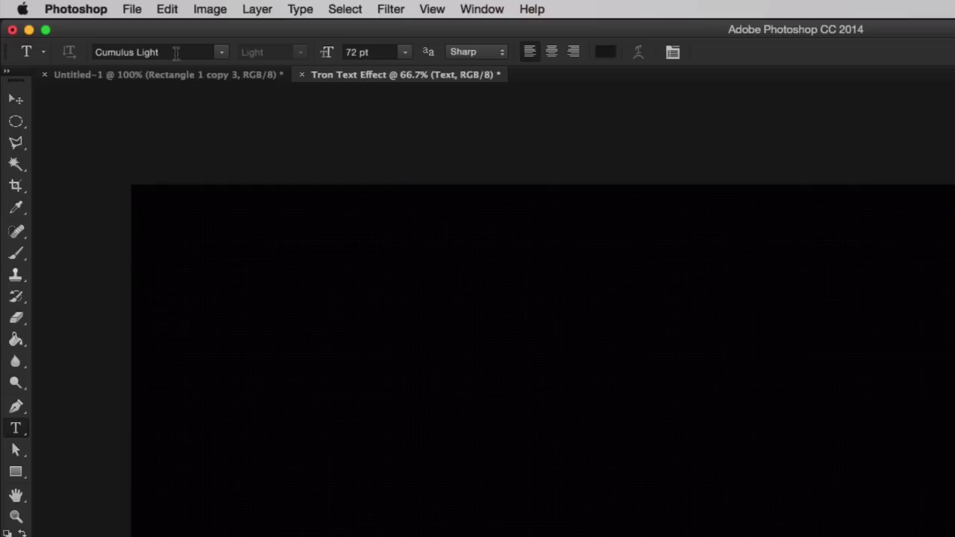
pyautogui.click(223, 52)
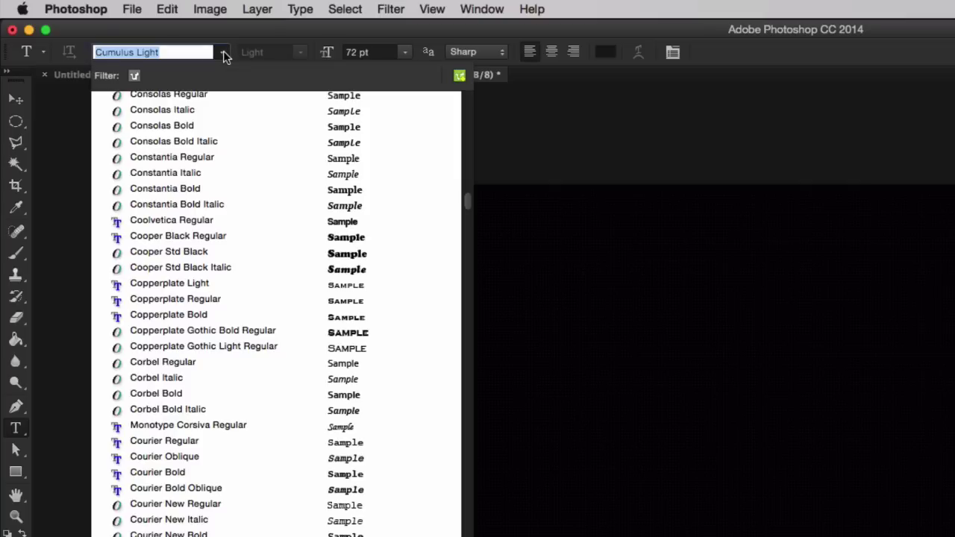
pyautogui.click(243, 34)
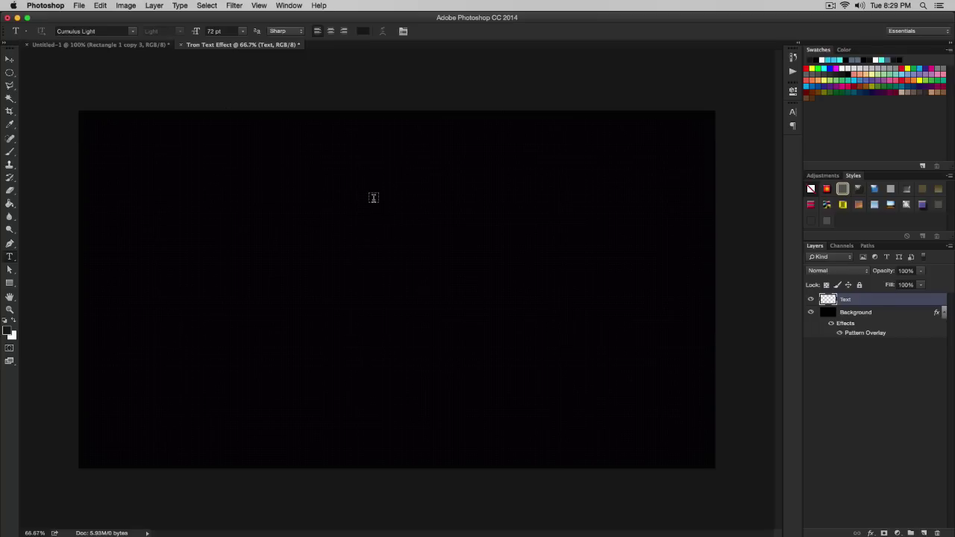
pyautogui.click(364, 32)
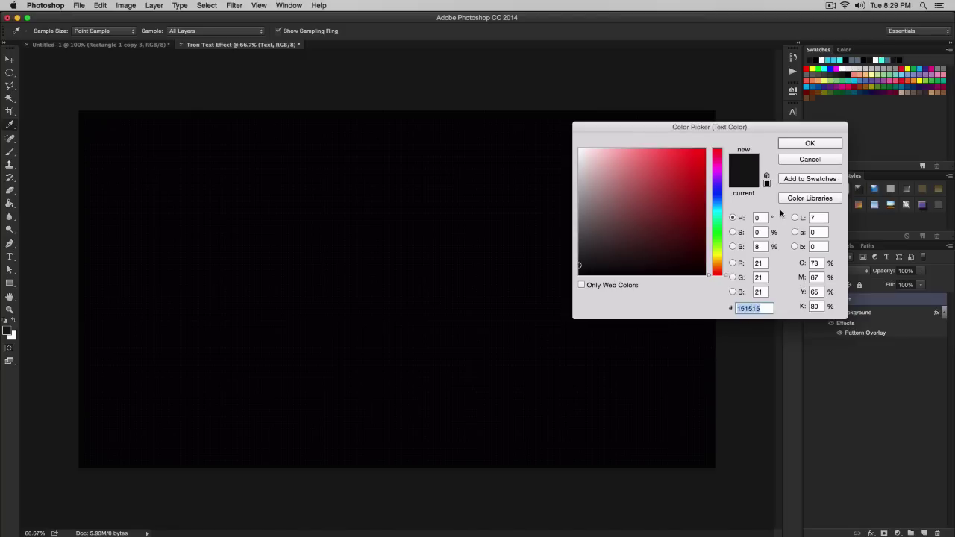
pyautogui.click(784, 144)
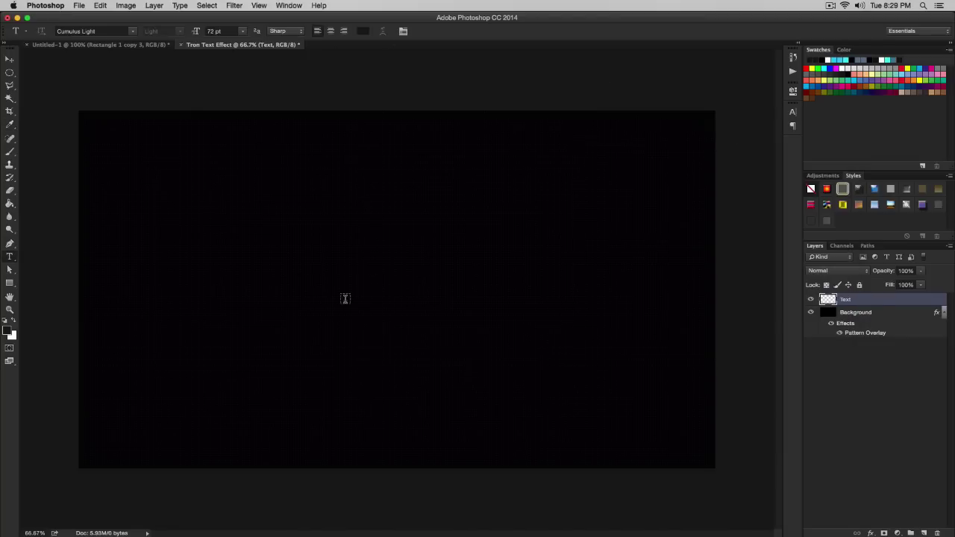
# Add the text TUTORIAL in capitals on the Text layer near the canvas center and commit it.
pyautogui.click(334, 269)
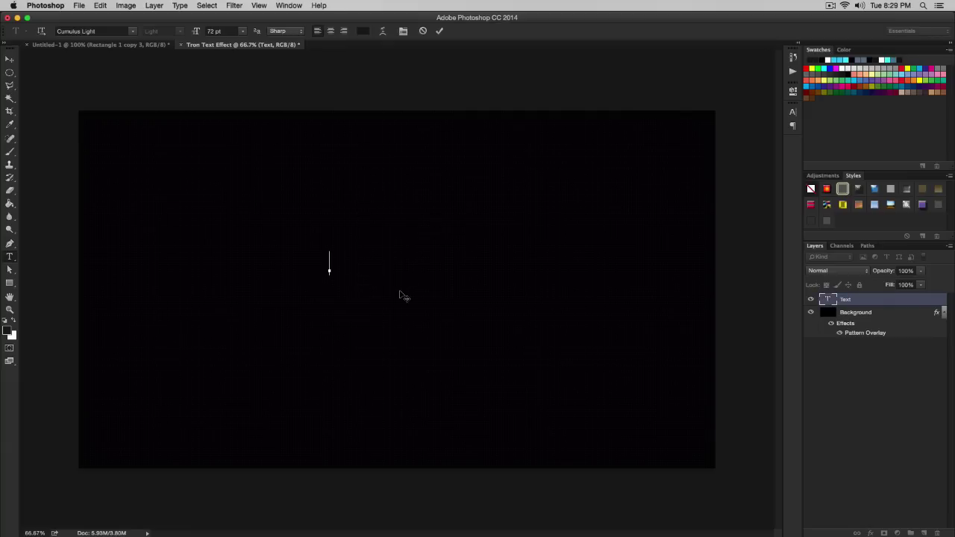
pyautogui.write('TRON')
pyautogui.press('BackSpace')
pyautogui.write('RIAL')
pyautogui.press('super+Return')
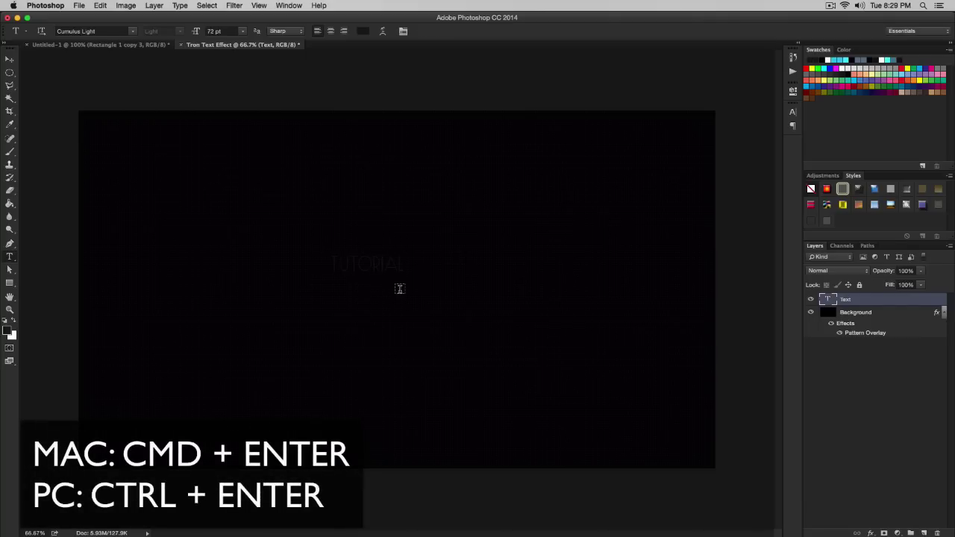
# Enlarge the TUTORIAL text with Free Transform to about half the canvas width and move it near the canvas center.
pyautogui.press('v')
pyautogui.moveTo(388, 267); pyautogui.dragTo(400, 276)
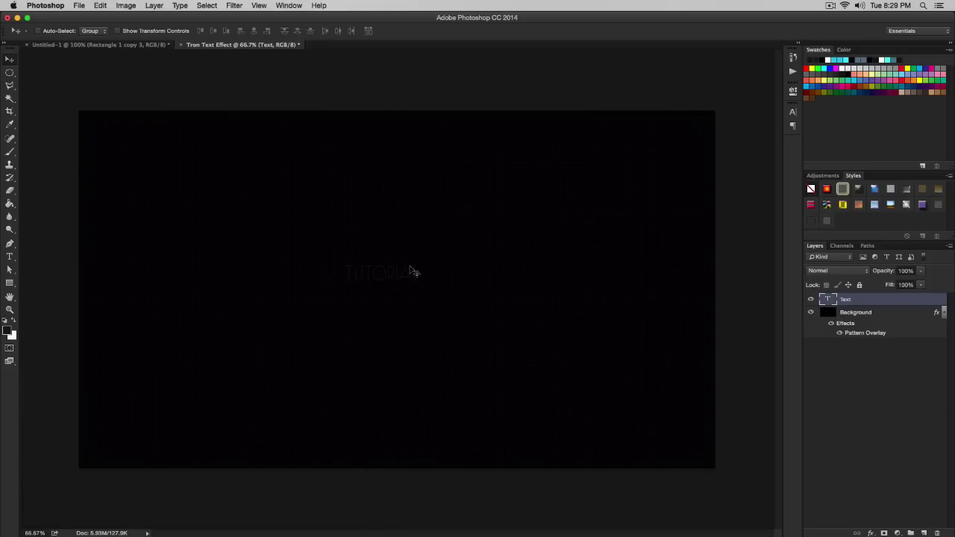
pyautogui.press('super+t')
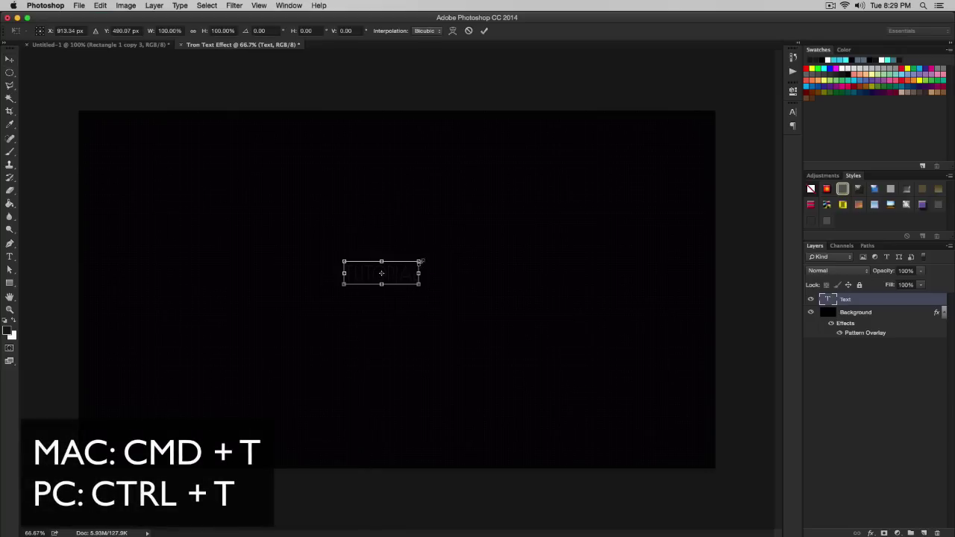
pyautogui.moveTo(419, 262); pyautogui.dragTo(652, 117)
pyautogui.press('Return')
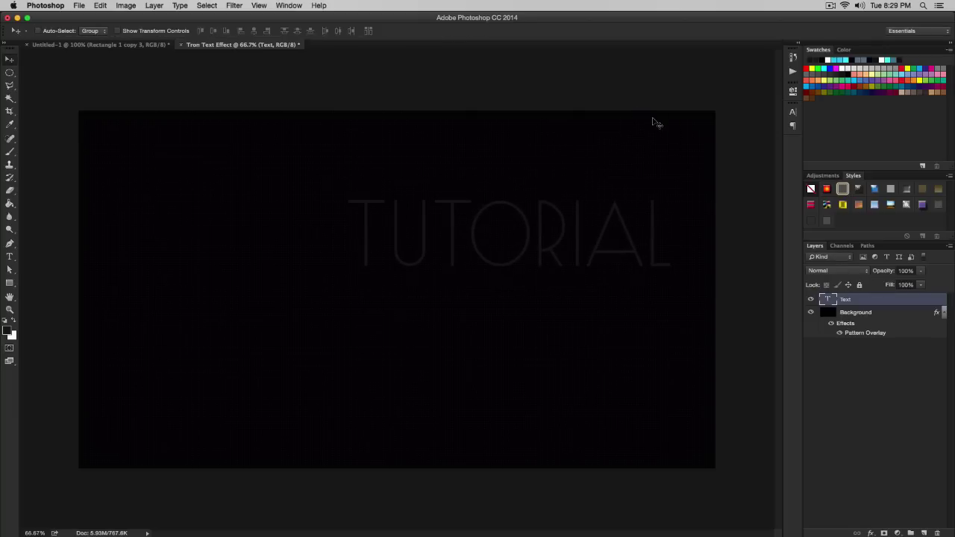
pyautogui.moveTo(511, 239); pyautogui.dragTo(403, 292)
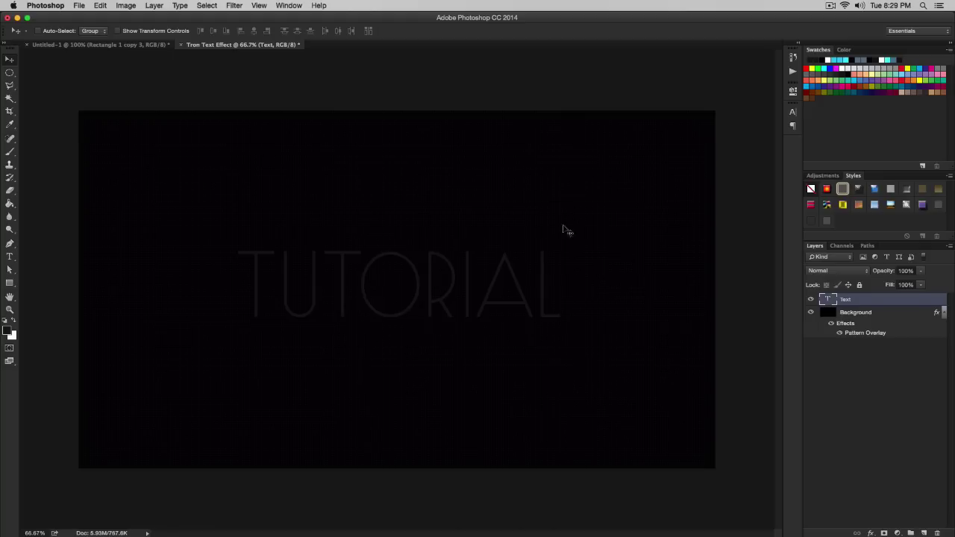
# Align the Text and Background layers by their horizontal and vertical centers, then deselect both layers.
pyautogui.keyDown('shift'); pyautogui.click(905, 313); pyautogui.keyUp('shift')
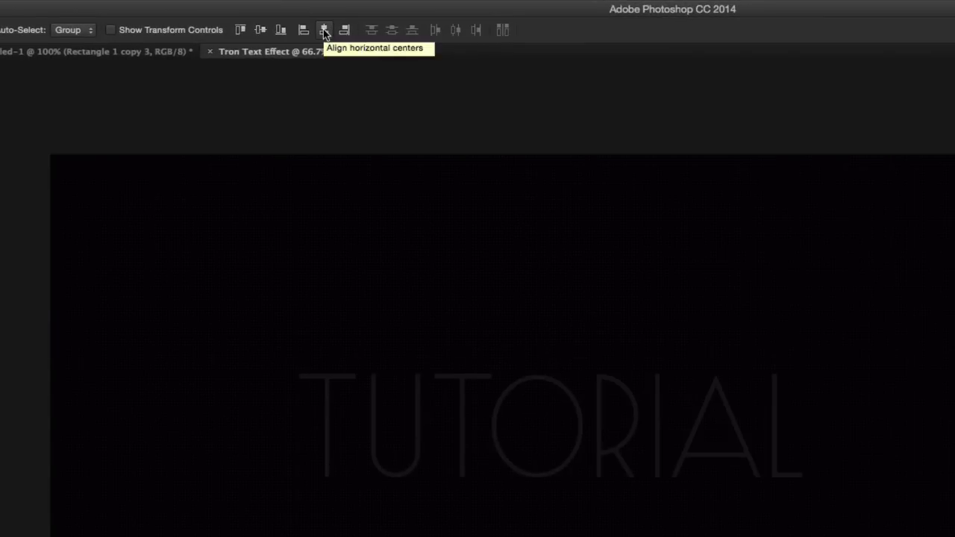
pyautogui.click(325, 31)
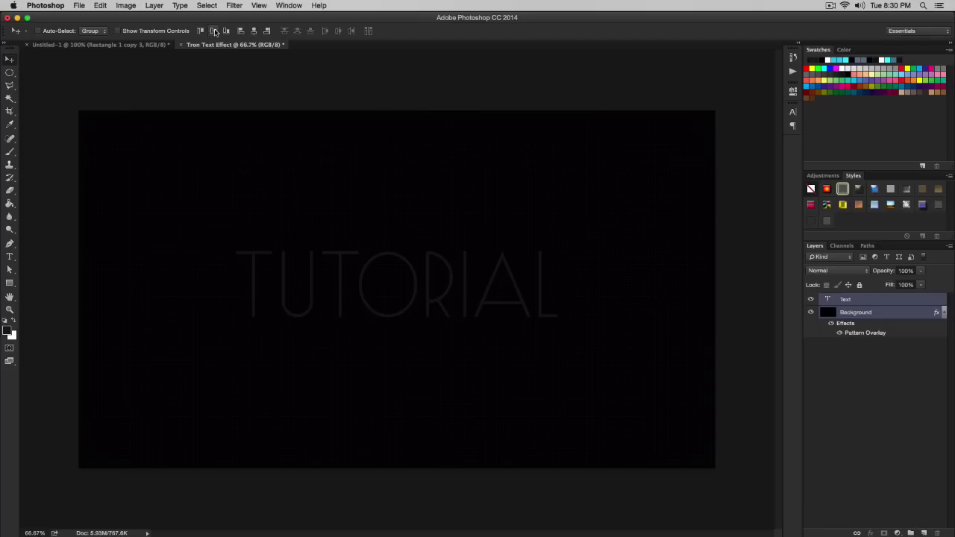
pyautogui.click(214, 31)
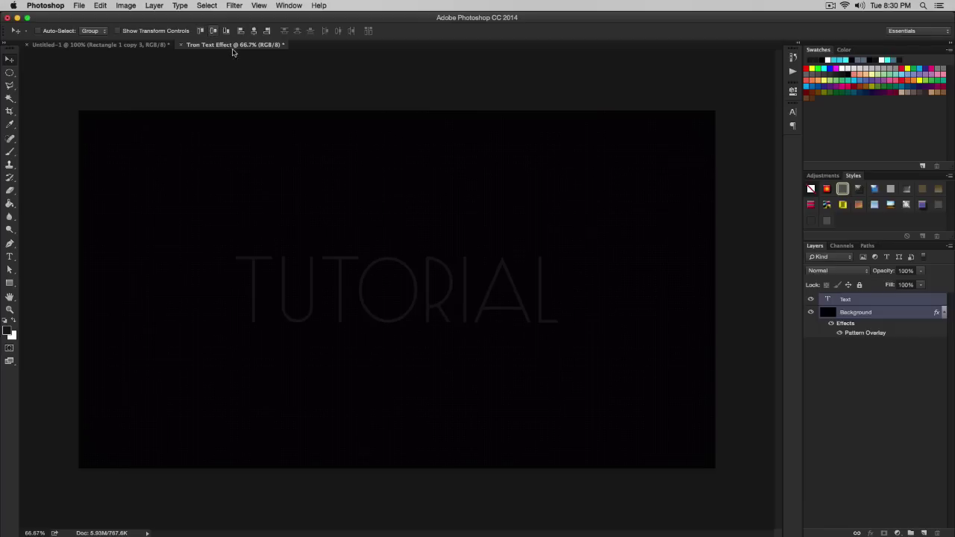
pyautogui.click(896, 356)
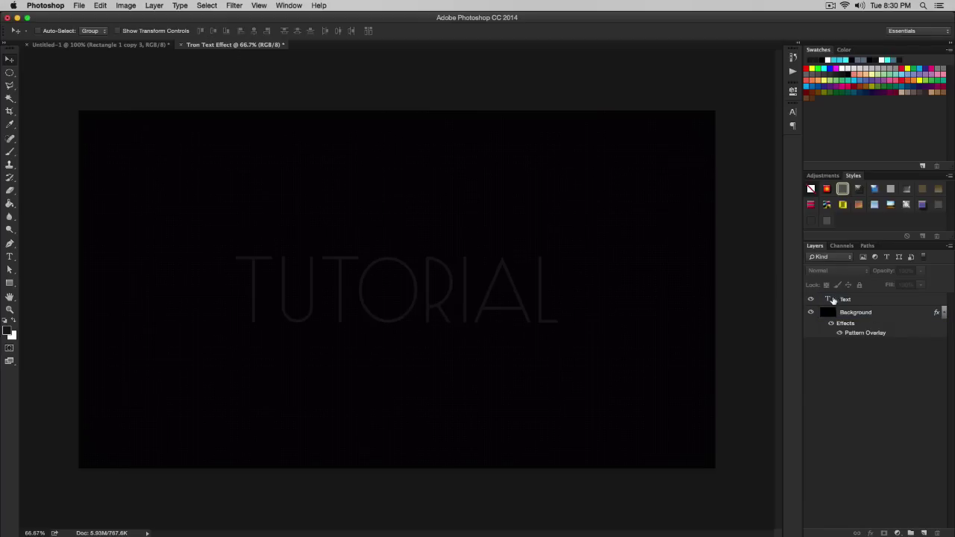
# Rasterize the type on the Text layer.
pyautogui.click(890, 300)
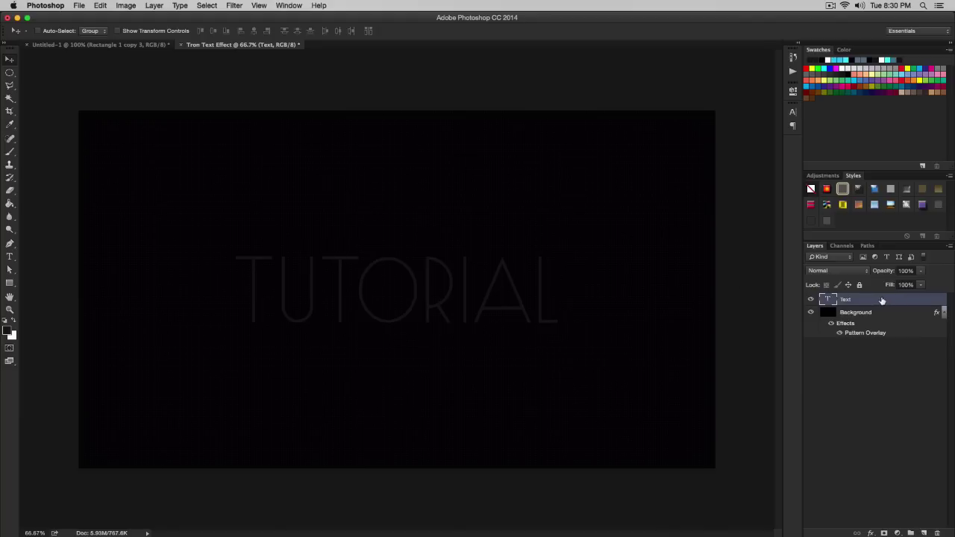
pyautogui.rightClick(911, 299)
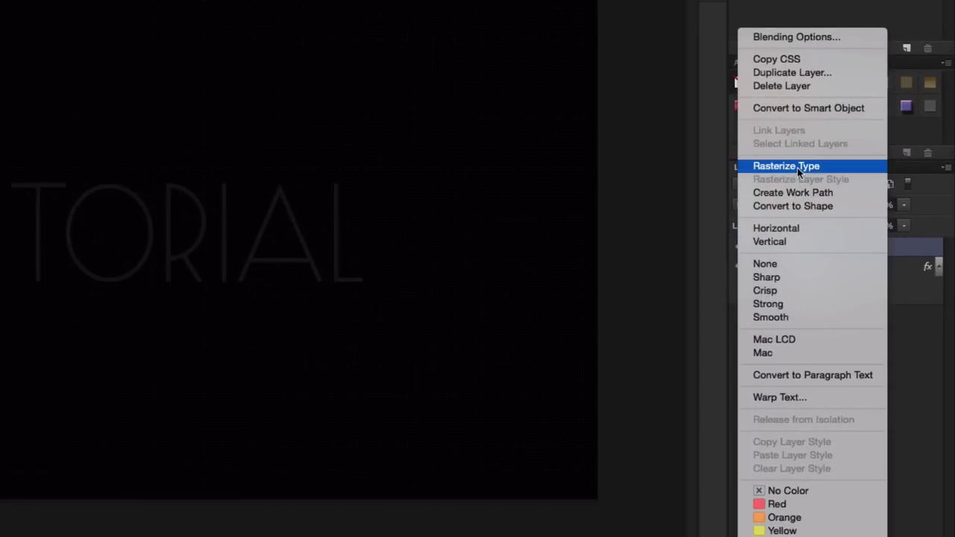
pyautogui.click(799, 167)
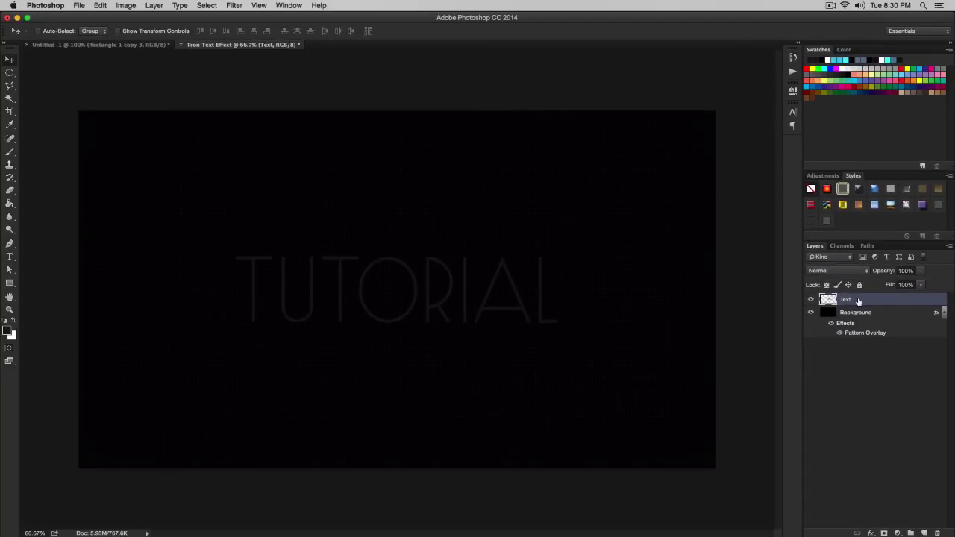
# Open the Text layer's layer styles, keep the lettering in view, and enable the Stroke effect.
pyautogui.doubleClick(902, 304)
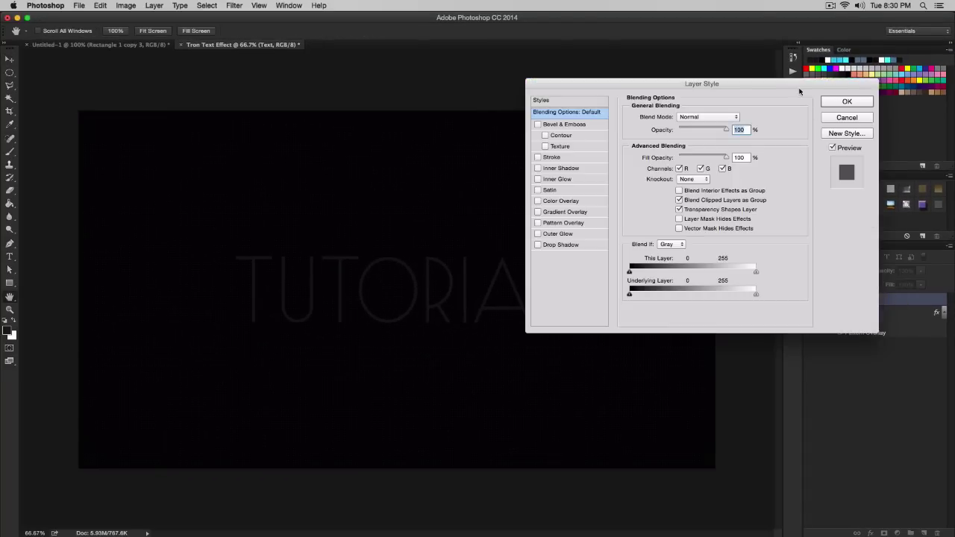
pyautogui.moveTo(754, 83); pyautogui.dragTo(815, 40)
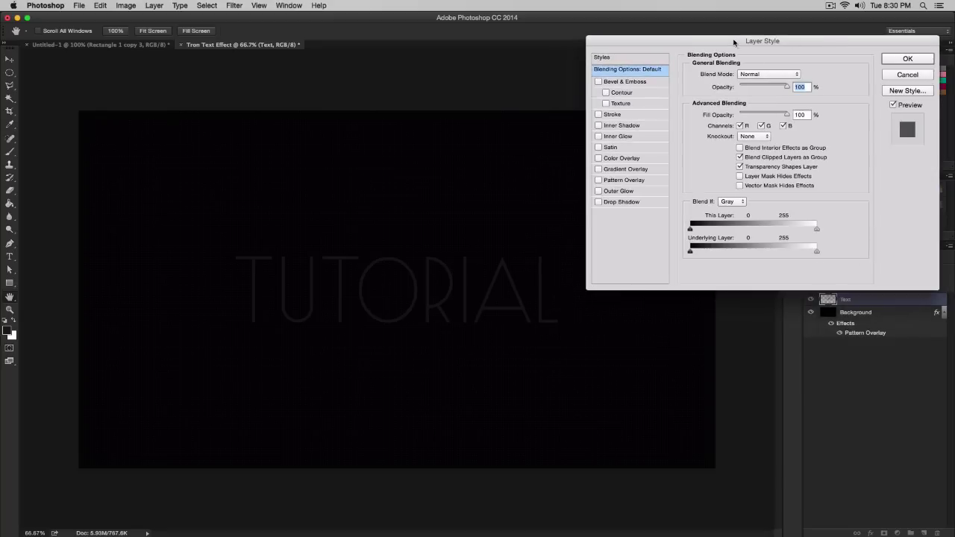
pyautogui.moveTo(734, 43); pyautogui.dragTo(729, 60)
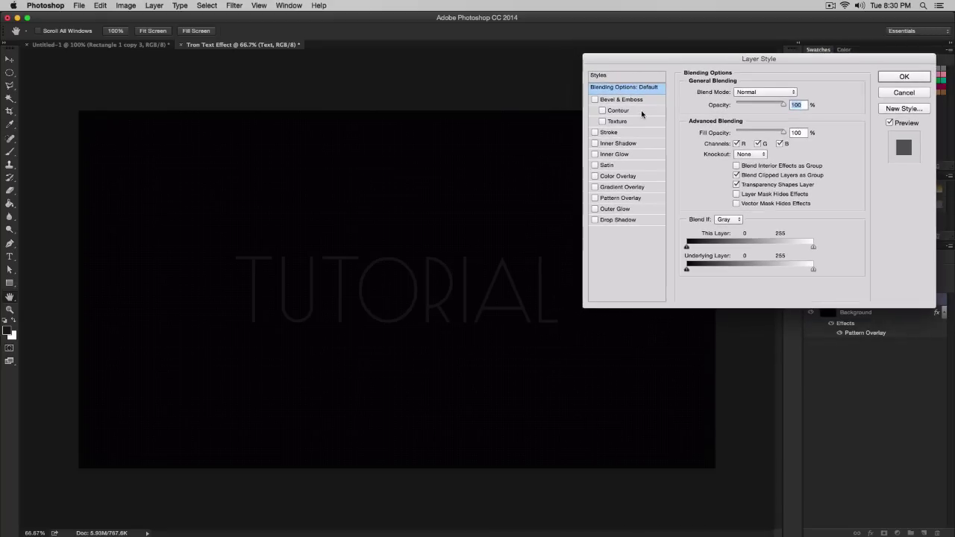
pyautogui.click(611, 132)
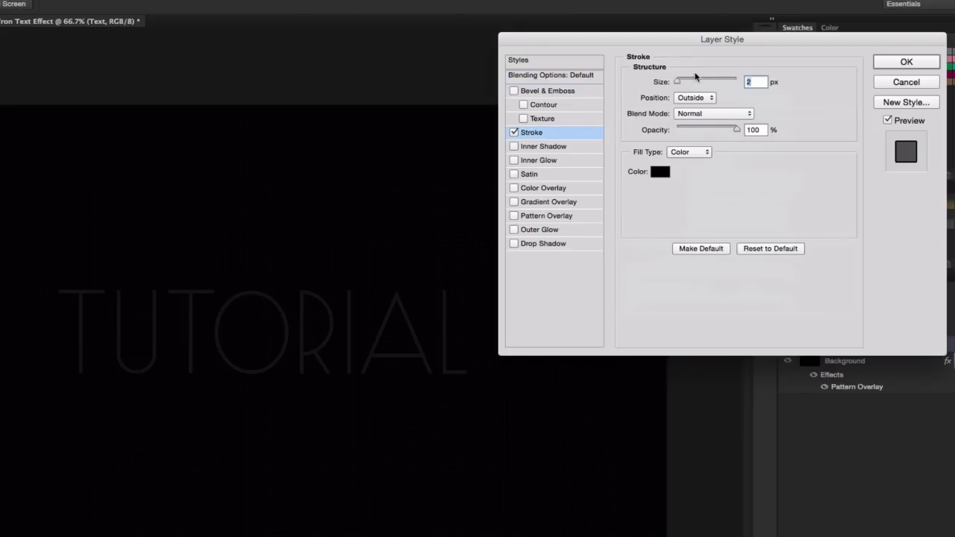
pyautogui.write('3')
pyautogui.click(754, 129)
pyautogui.write('96')
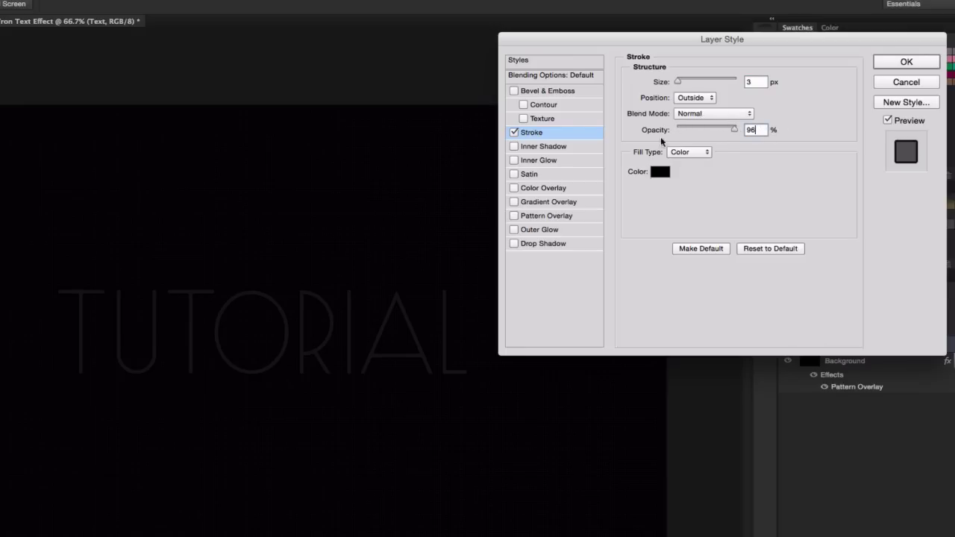
pyautogui.press('BackSpace')
pyautogui.write('5')
pyautogui.click(658, 151)
pyautogui.click(672, 162)
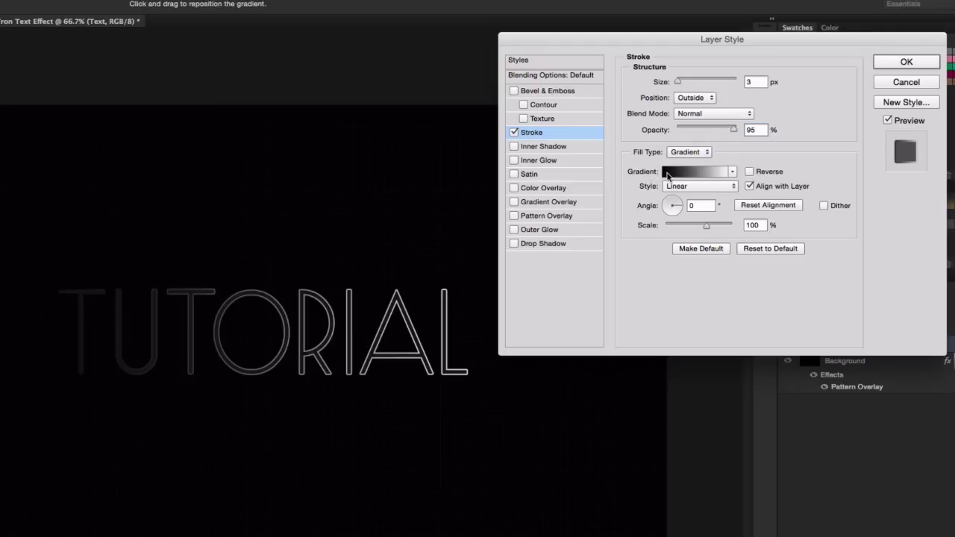
pyautogui.click(703, 172)
pyautogui.moveTo(541, 65); pyautogui.dragTo(643, 77)
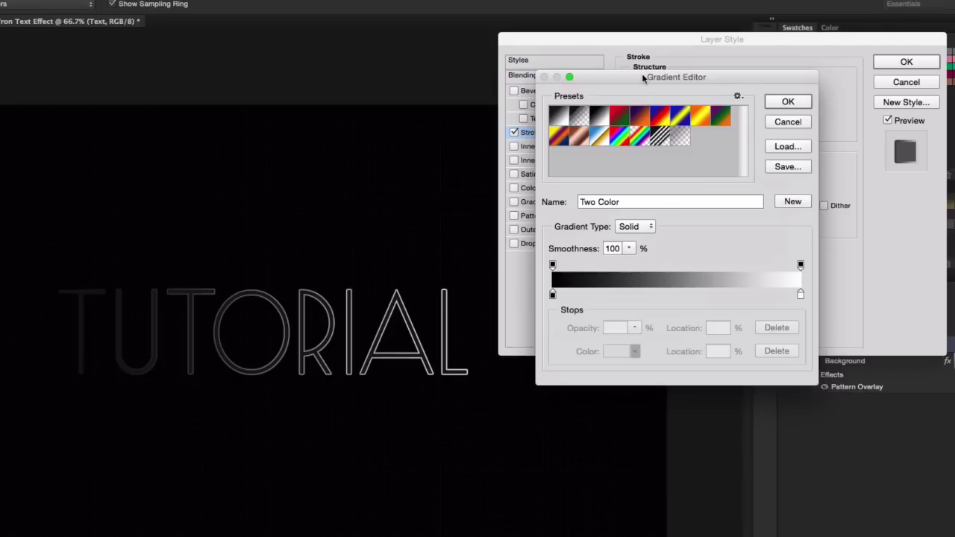
pyautogui.moveTo(642, 74); pyautogui.dragTo(649, 70)
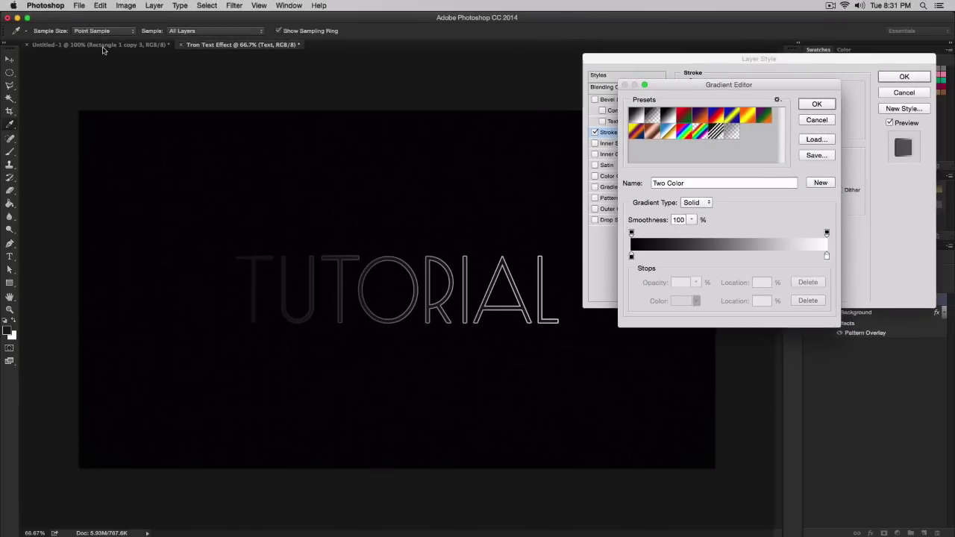
pyautogui.click(817, 120)
pyautogui.click(903, 92)
# In the Untitled-1 palette document, sample the slate-blue square as foreground color #5c7a92, and return to the Tron Text Effect document.
pyautogui.click(75, 44)
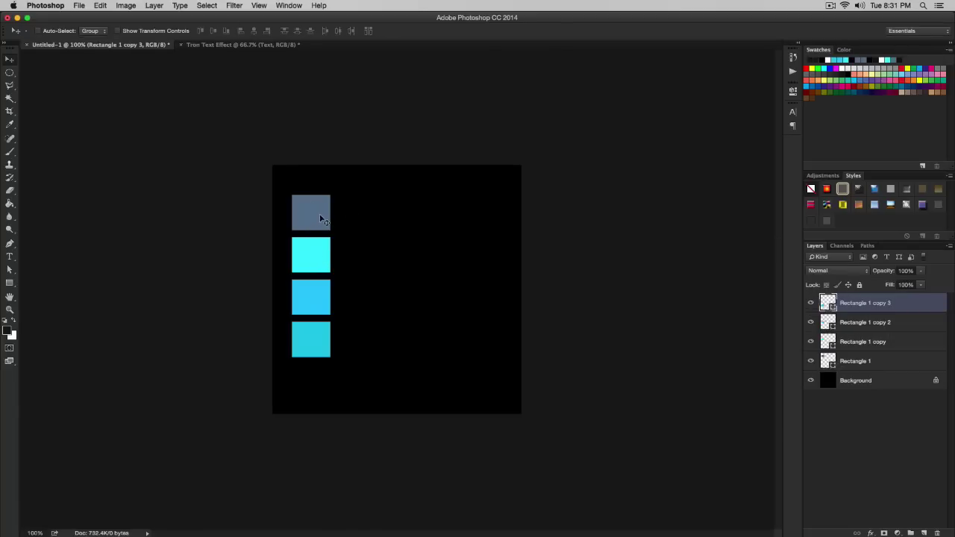
pyautogui.press('i')
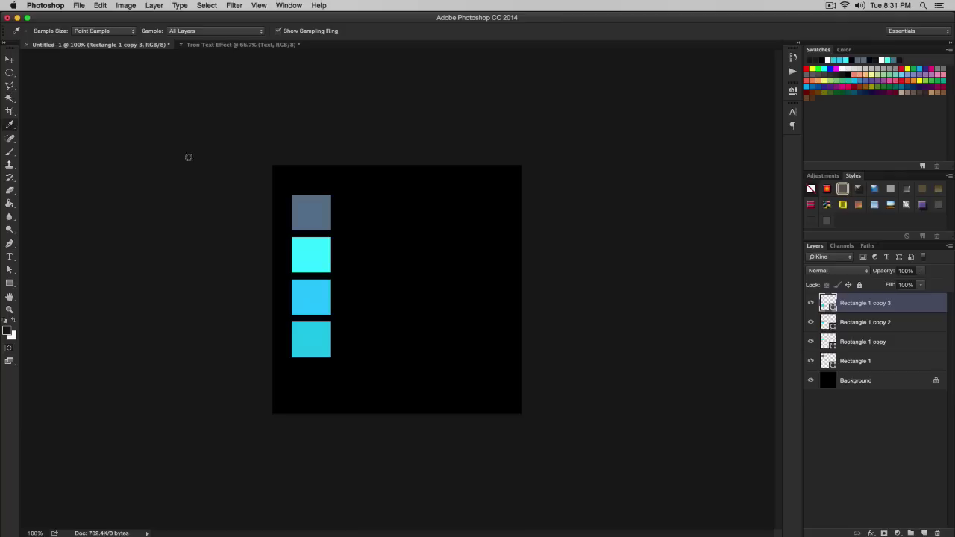
pyautogui.click(311, 212)
pyautogui.click(7, 330)
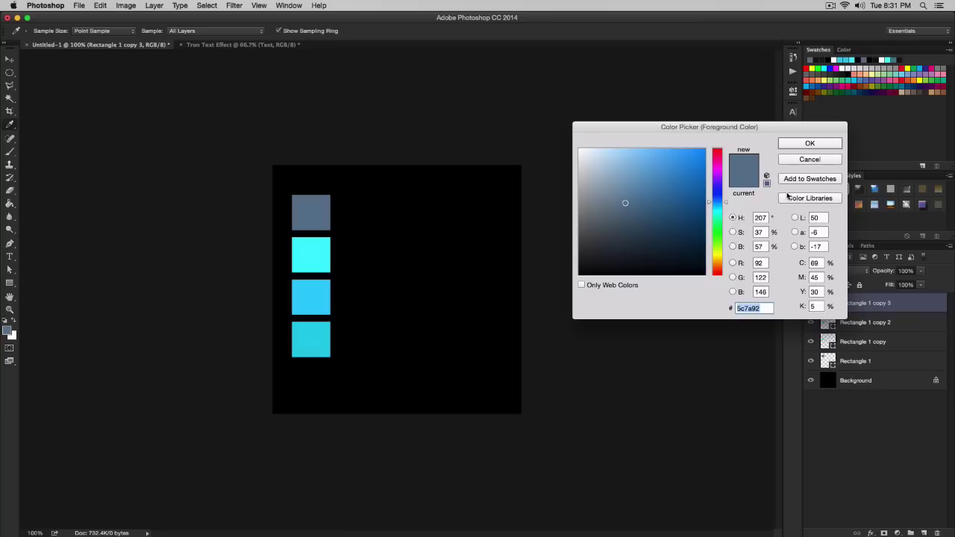
pyautogui.click(798, 147)
pyautogui.click(201, 45)
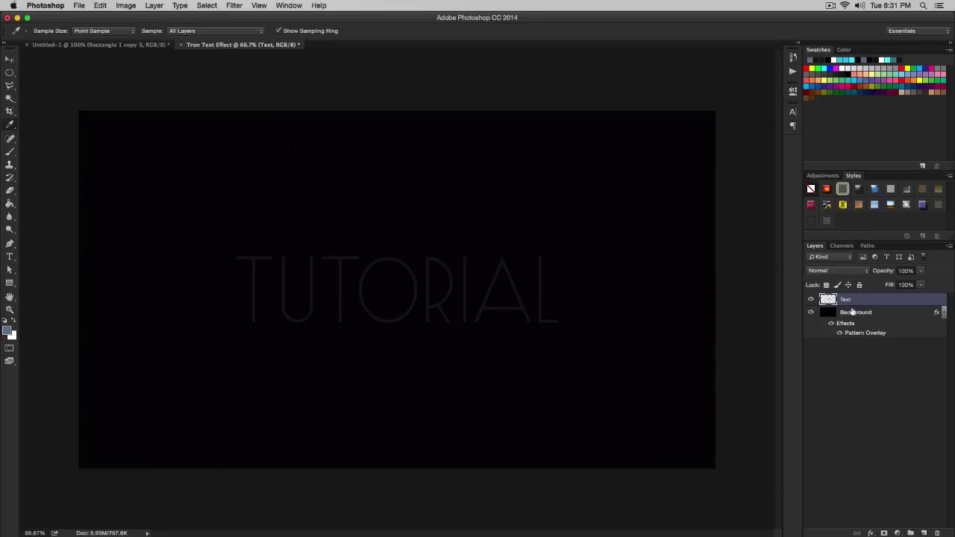
# Open the Text layer's layer styles and enable a 3 px Stroke with 95% opacity and a gradient fill.
pyautogui.doubleClick(878, 301)
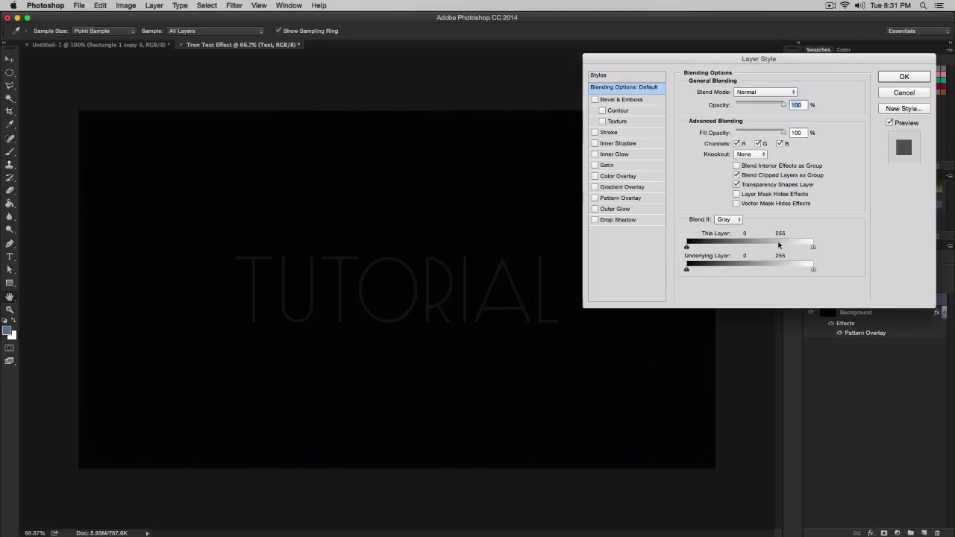
pyautogui.moveTo(687, 63); pyautogui.dragTo(685, 65)
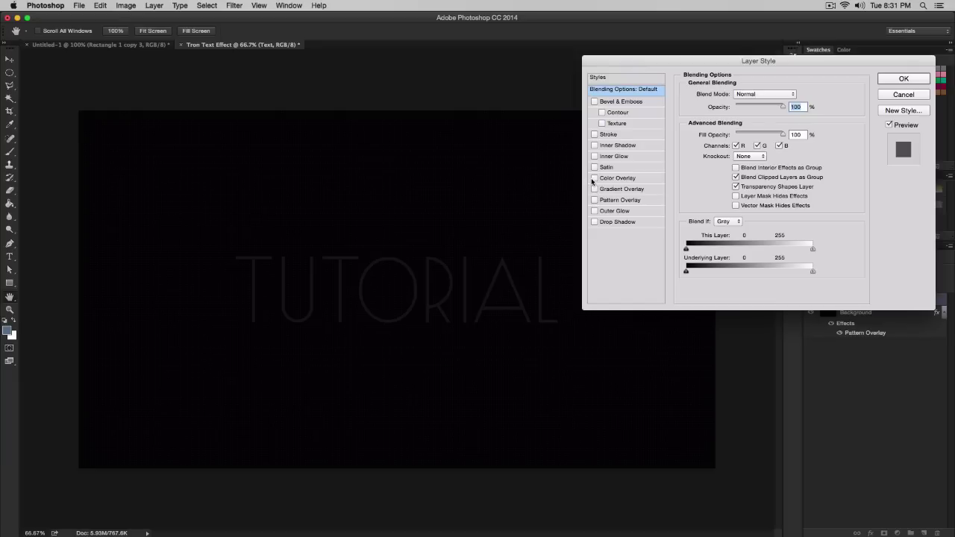
pyautogui.click(594, 135)
pyautogui.click(638, 138)
pyautogui.write('3')
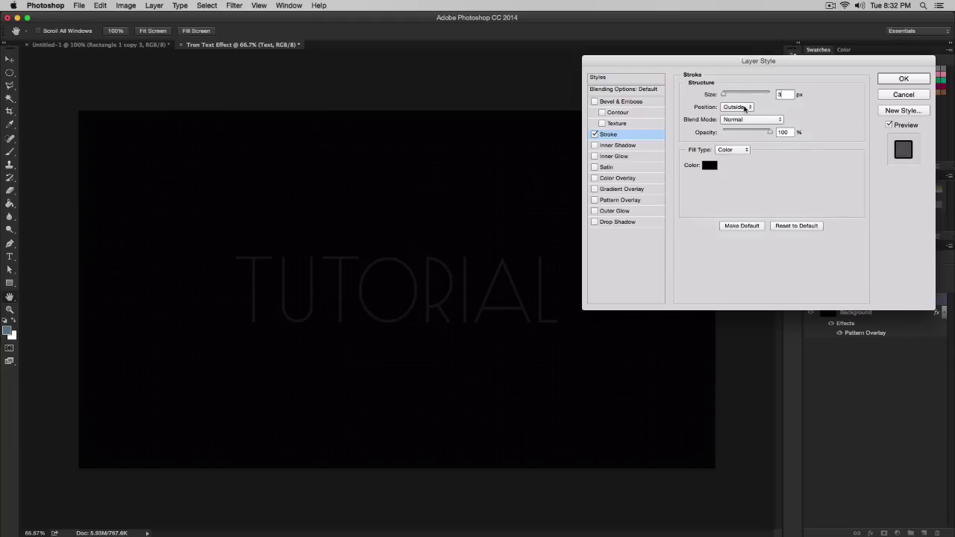
pyautogui.press('Tab')
pyautogui.write('95')
pyautogui.click(732, 150)
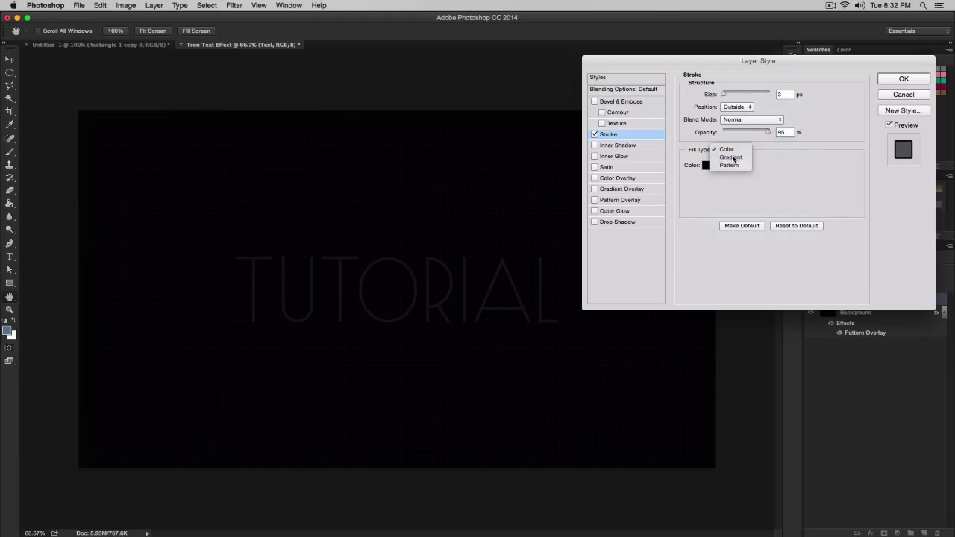
pyautogui.click(734, 159)
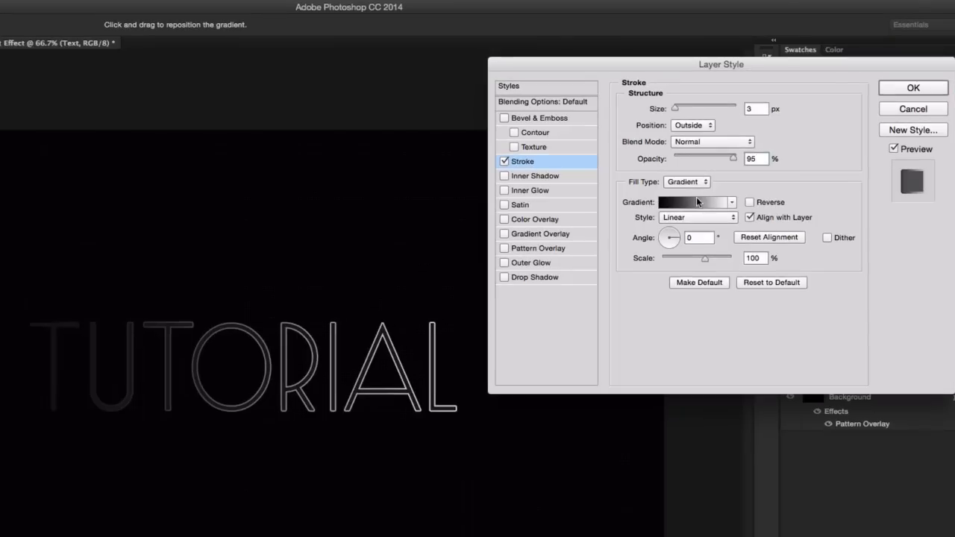
# Set the first color stop of the stroke's gradient to #1dcbea.
pyautogui.click(737, 165)
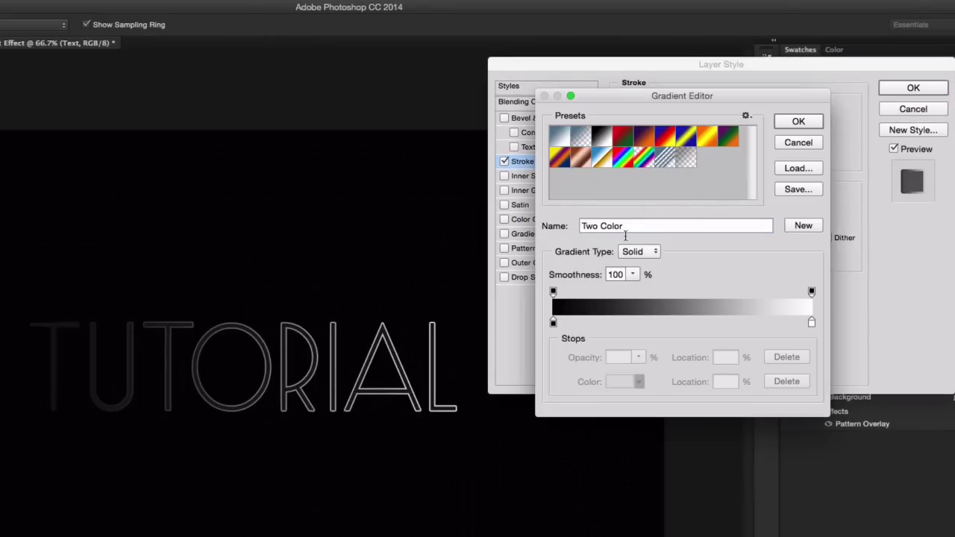
pyautogui.click(553, 322)
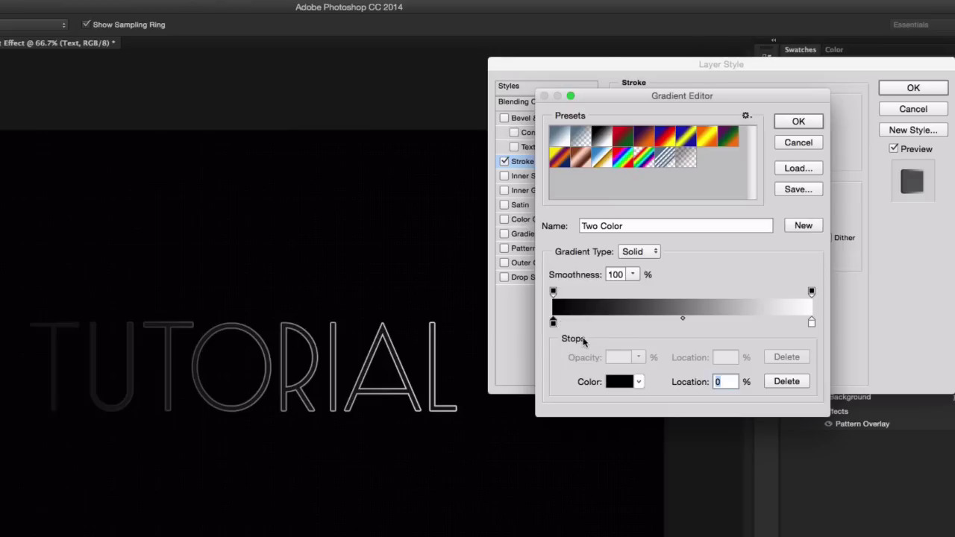
pyautogui.click(621, 383)
pyautogui.moveTo(622, 158); pyautogui.dragTo(635, 124)
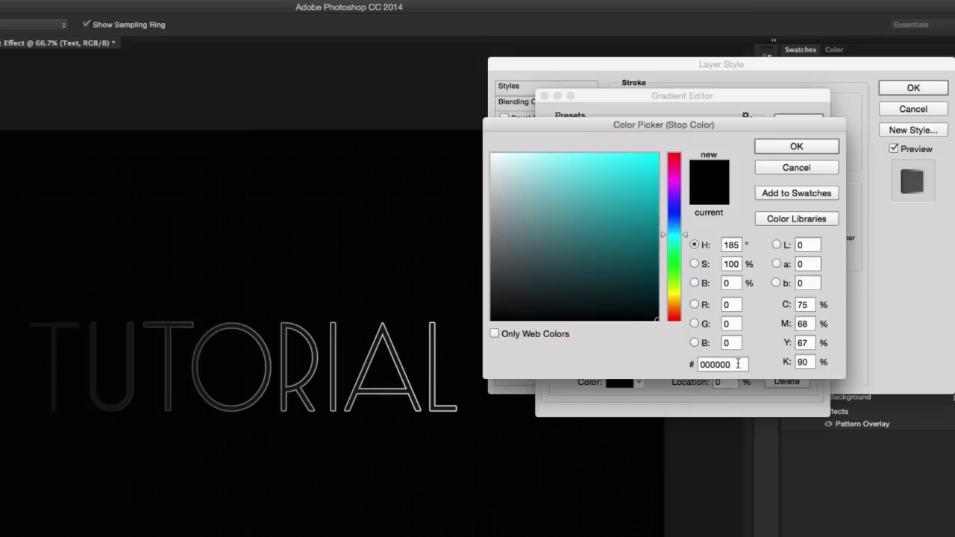
pyautogui.moveTo(738, 364); pyautogui.dragTo(689, 364)
pyautogui.write('1dcbea')
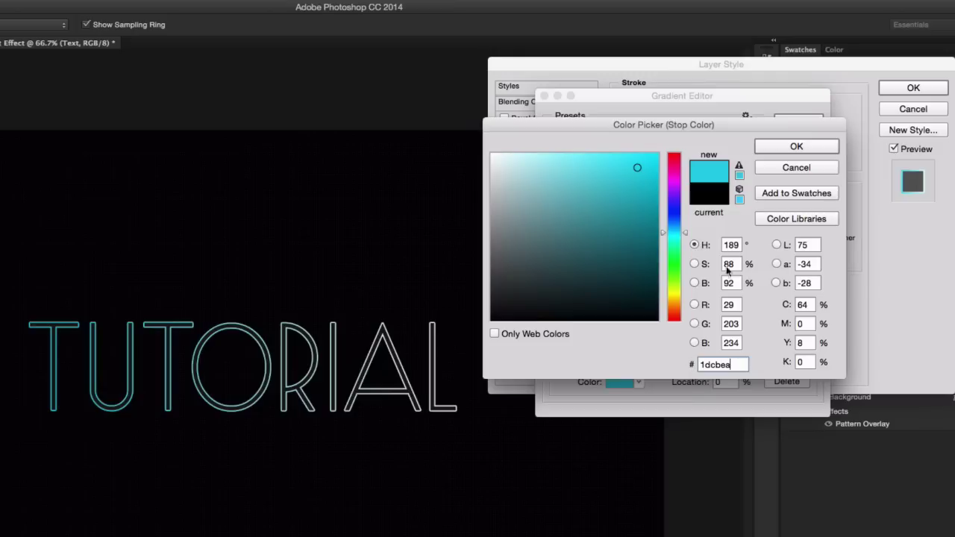
pyautogui.click(785, 147)
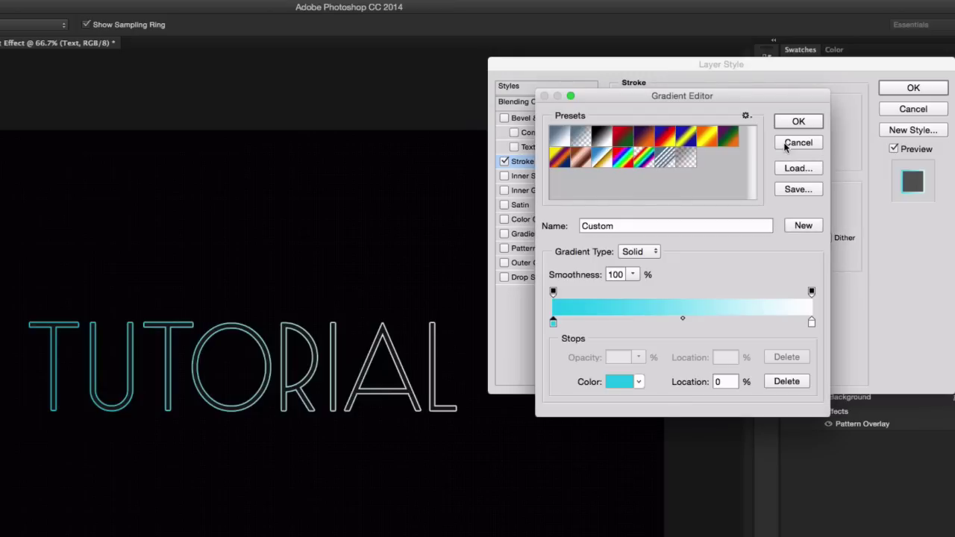
# Apply the edited gradient and the layer style to the Text layer, and undo the applied style.
pyautogui.click(799, 121)
pyautogui.click(913, 87)
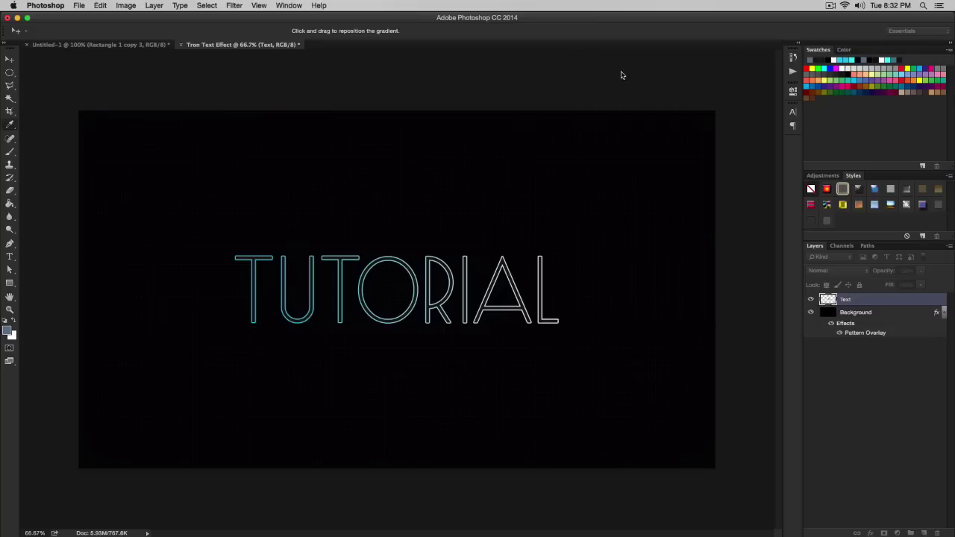
pyautogui.press('i')
pyautogui.press('super+z')
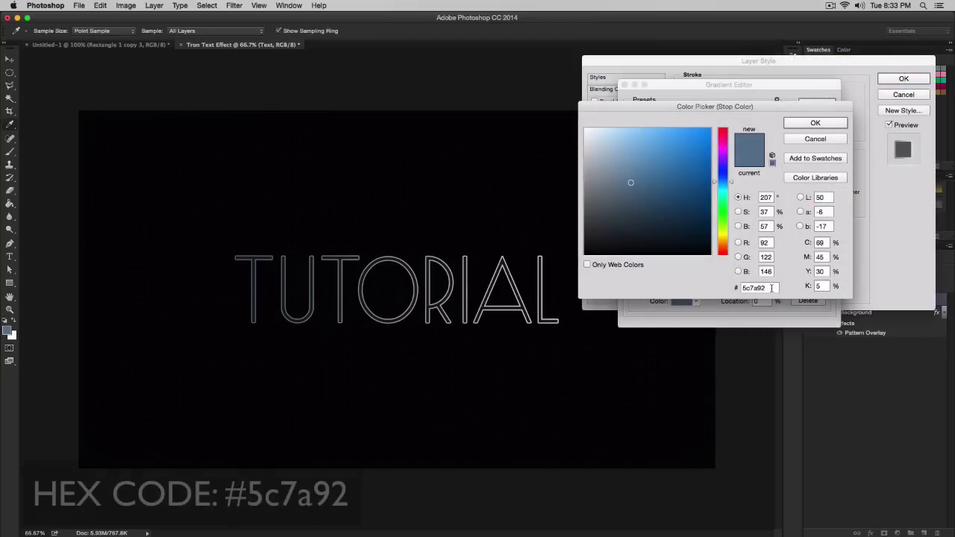
# Set the stroke gradient's first color stop to #5c7a92 and add a black color stop at 14%.
pyautogui.click(815, 123)
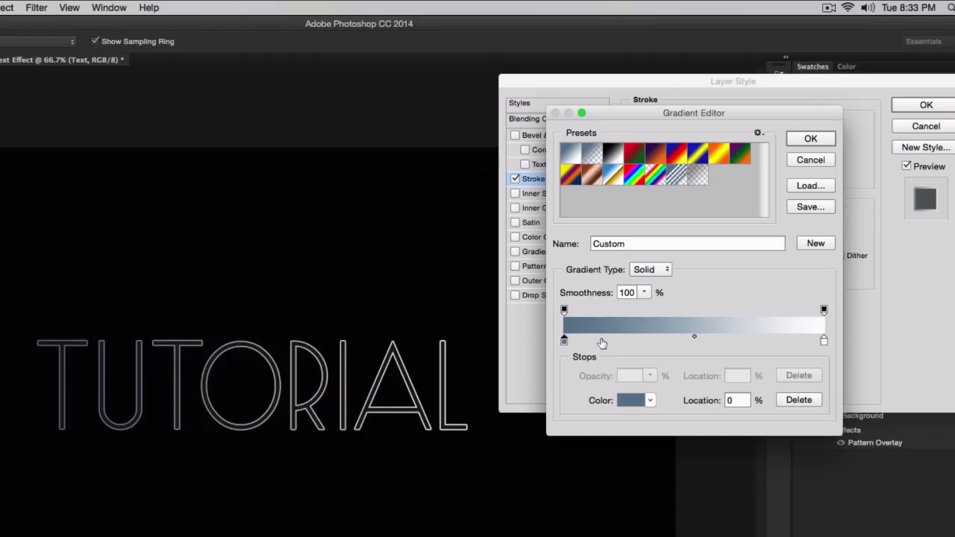
pyautogui.click(602, 343)
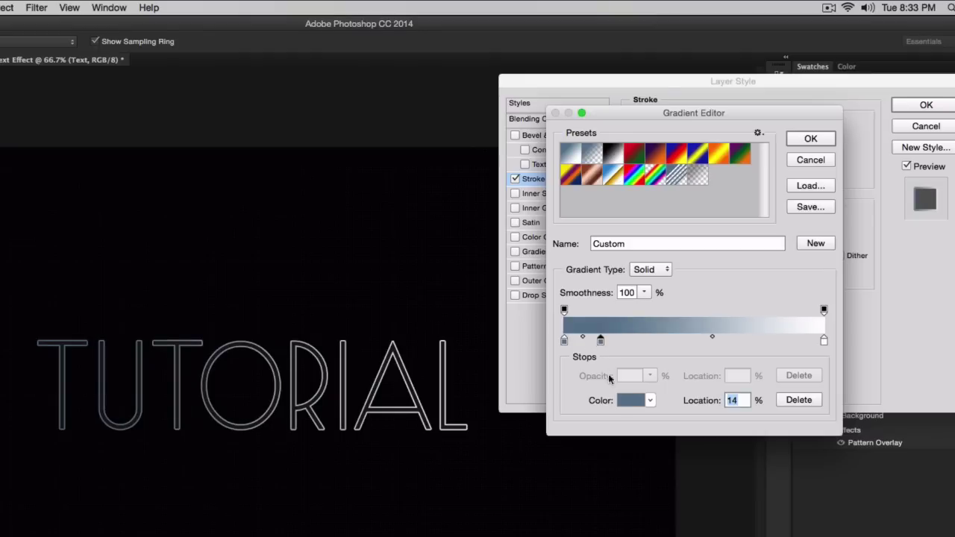
pyautogui.click(630, 400)
pyautogui.moveTo(534, 321)
pyautogui.mouseDown()
pyautogui.moveTo(508, 312)
pyautogui.moveTo(502, 338)
pyautogui.mouseUp()
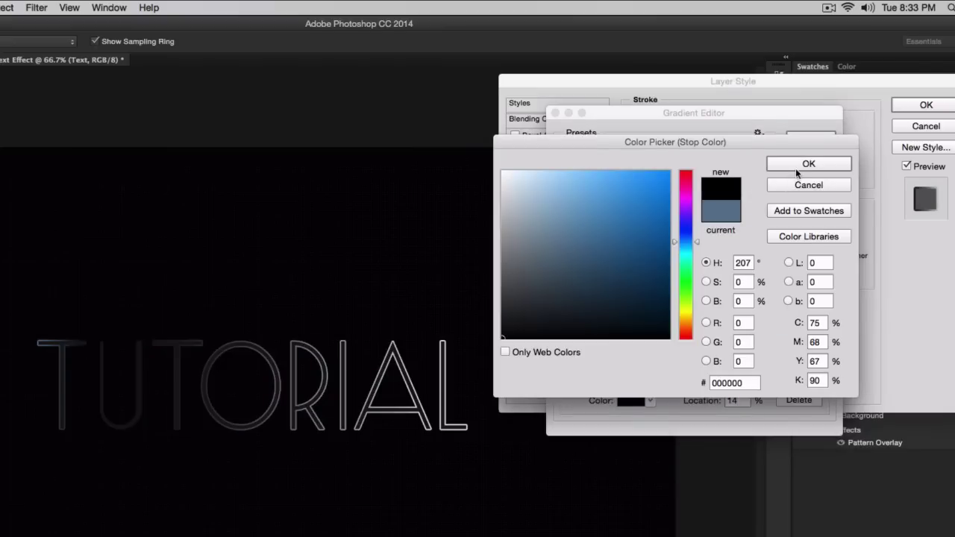
pyautogui.click(795, 167)
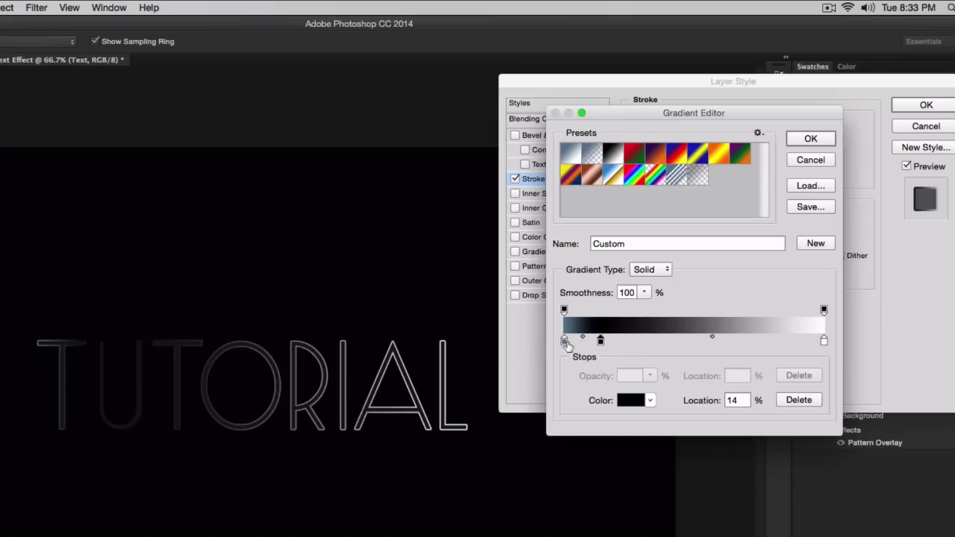
# Add a color stop at 27% in the stroke gradient and try #1dcbea as its color.
pyautogui.click(633, 341)
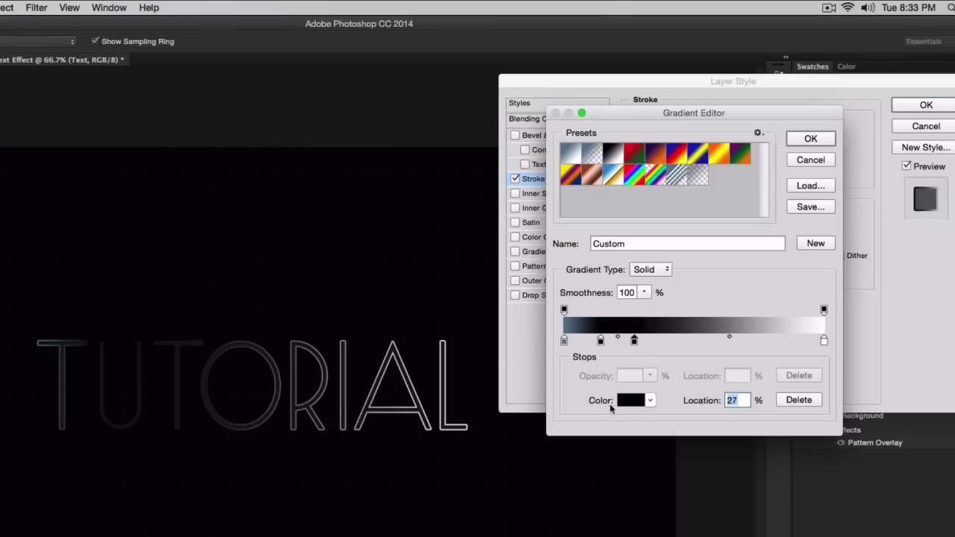
pyautogui.click(632, 402)
pyautogui.moveTo(602, 141); pyautogui.dragTo(708, 85)
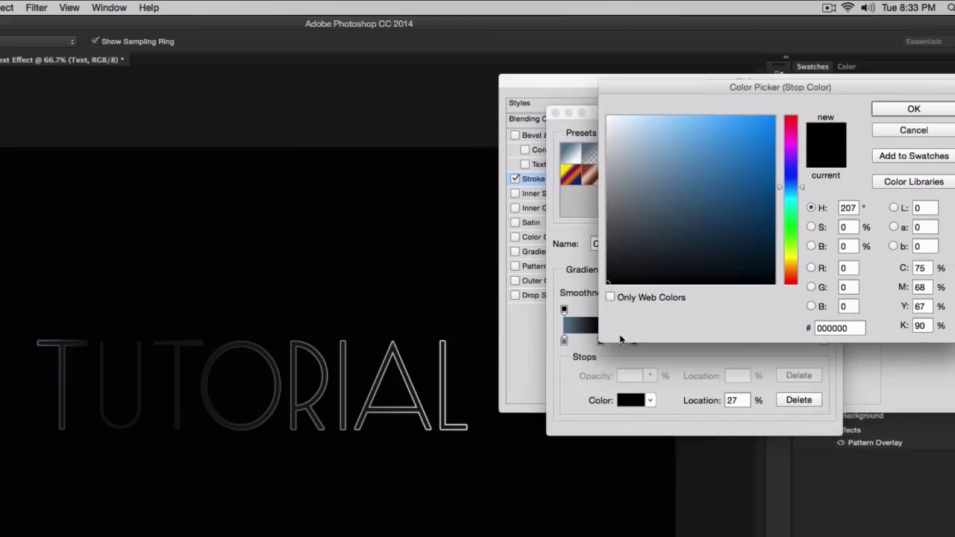
pyautogui.moveTo(863, 328); pyautogui.dragTo(736, 326)
pyautogui.write('1dcbea')
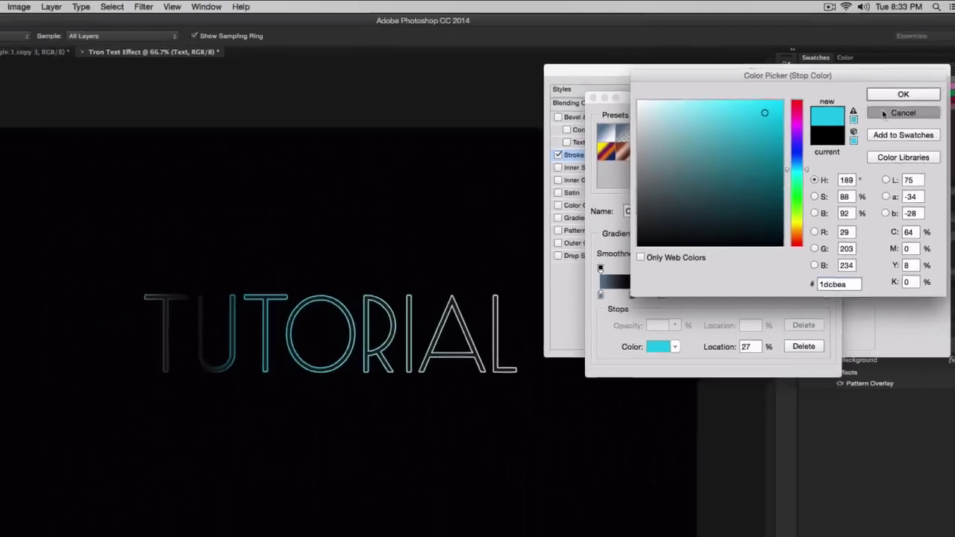
pyautogui.click(884, 114)
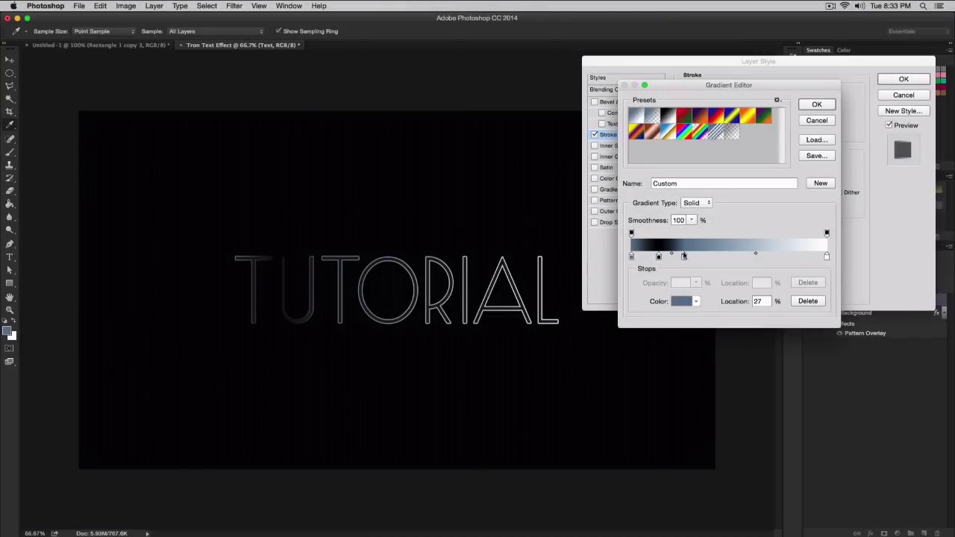
# Move the third color stop to 28% and add two more slate-blue stops, about two thirds along the gradient and at 80%.
pyautogui.moveTo(684, 256); pyautogui.dragTo(686, 256)
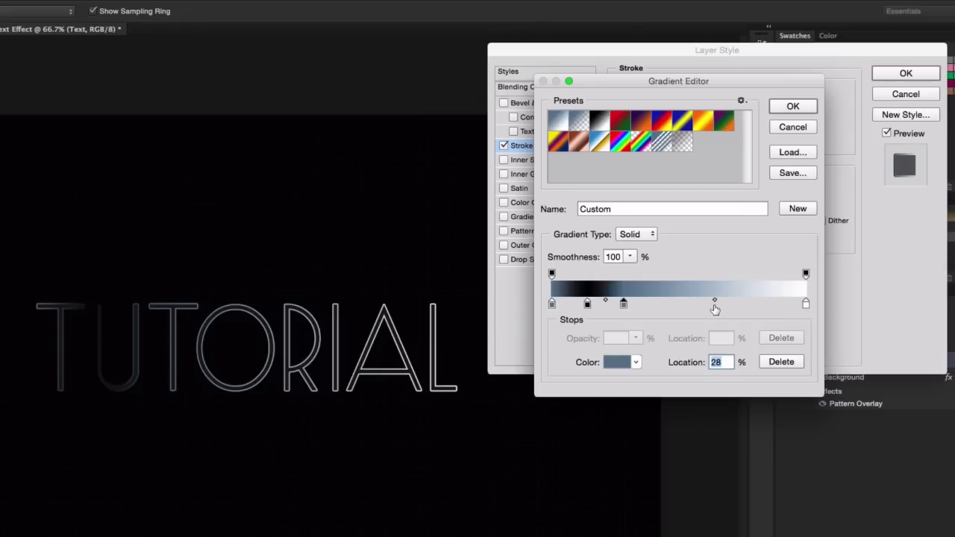
pyautogui.click(714, 307)
pyautogui.click(755, 306)
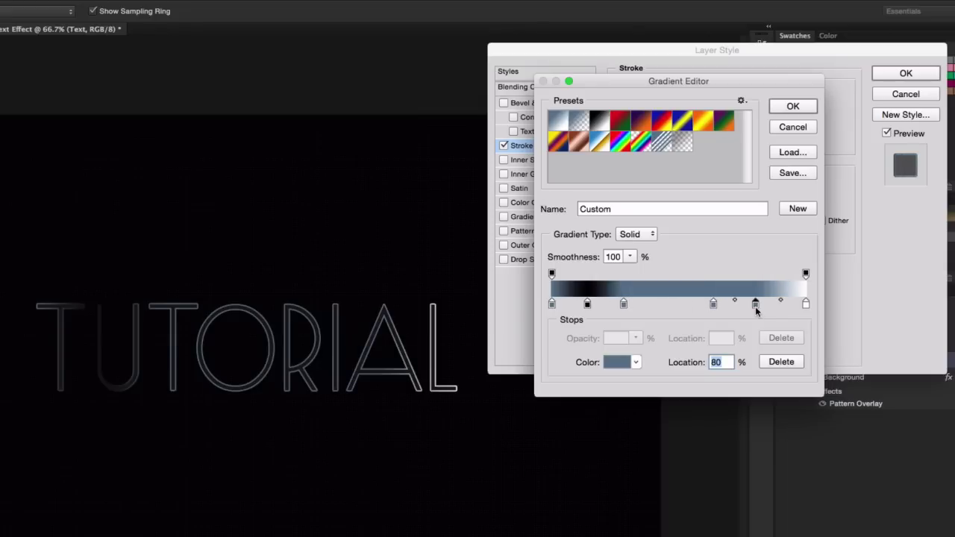
pyautogui.click(618, 362)
pyautogui.click(596, 248)
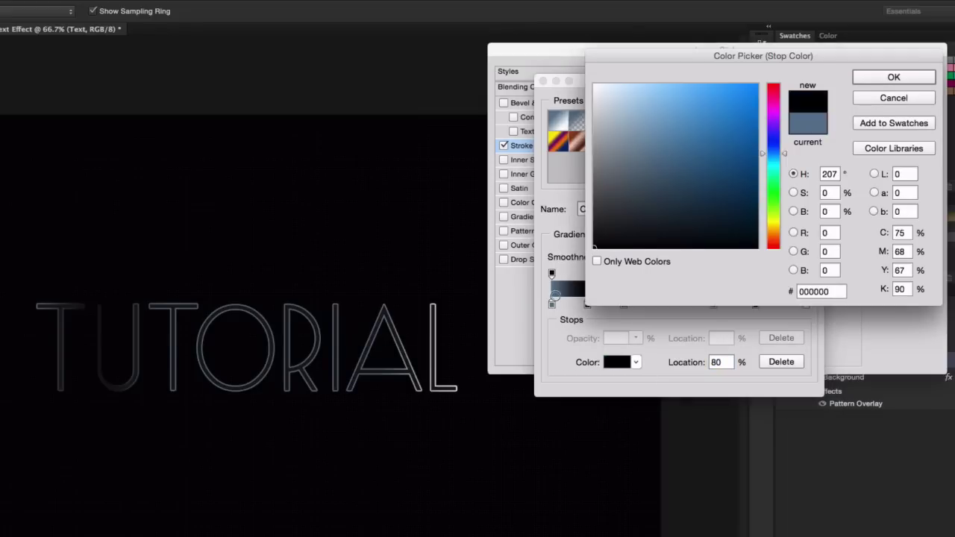
pyautogui.click(874, 97)
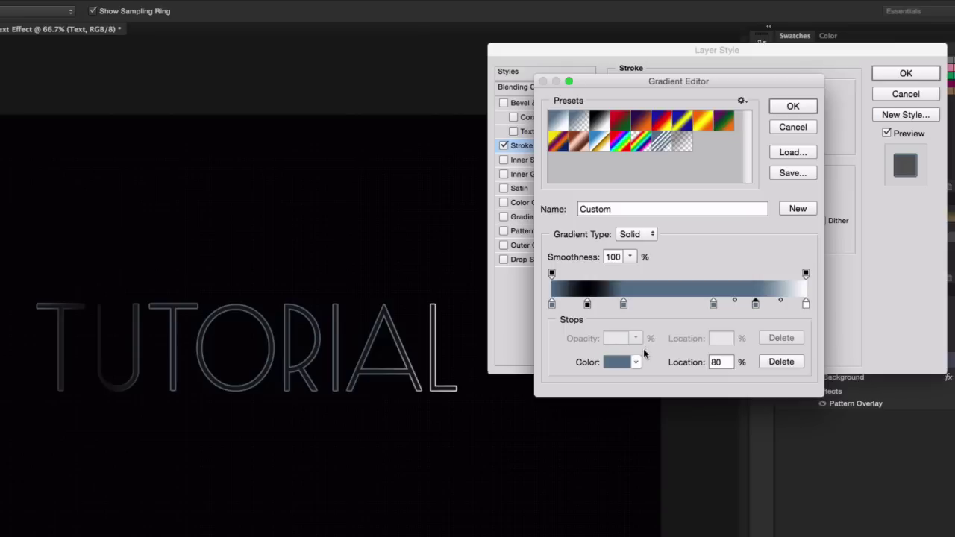
# Set the 80% color stop to black (#000000) and move the third, slate-blue stop to 33%.
pyautogui.click(617, 361)
pyautogui.click(595, 248)
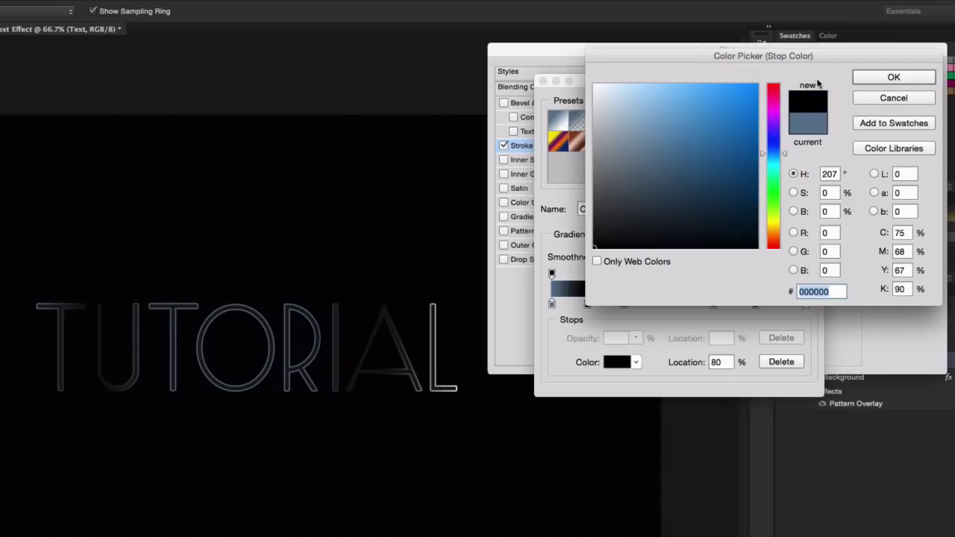
pyautogui.click(882, 79)
pyautogui.click(629, 303)
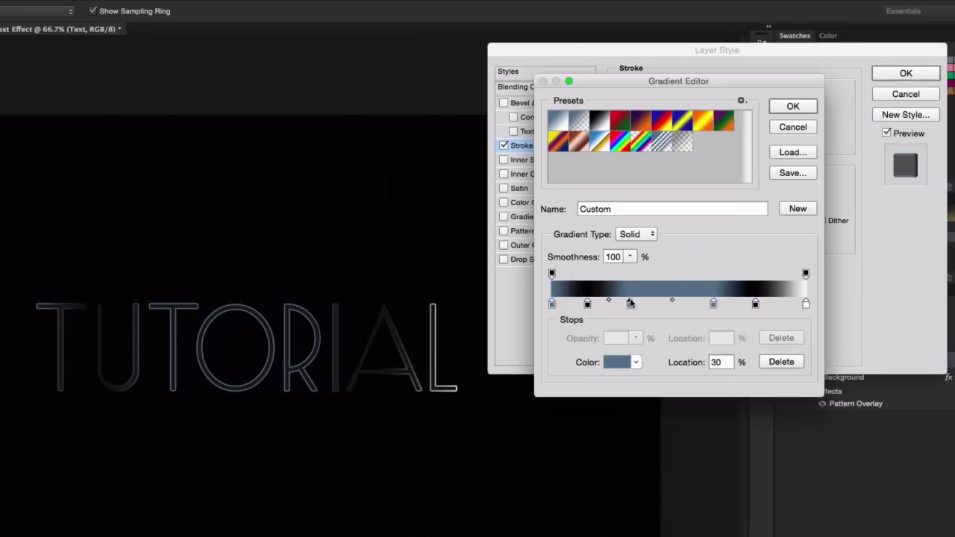
pyautogui.moveTo(631, 303); pyautogui.dragTo(636, 303)
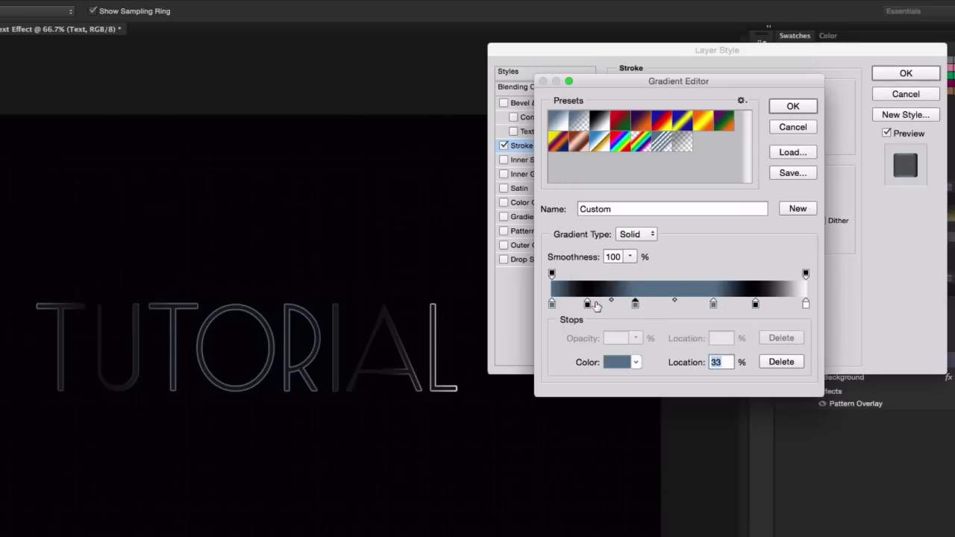
# Color the stroke gradient's last stop slate blue, then nudge the second black stop earlier and move the neighboring slate-blue stop to 61%.
pyautogui.click(553, 304)
pyautogui.click(806, 304)
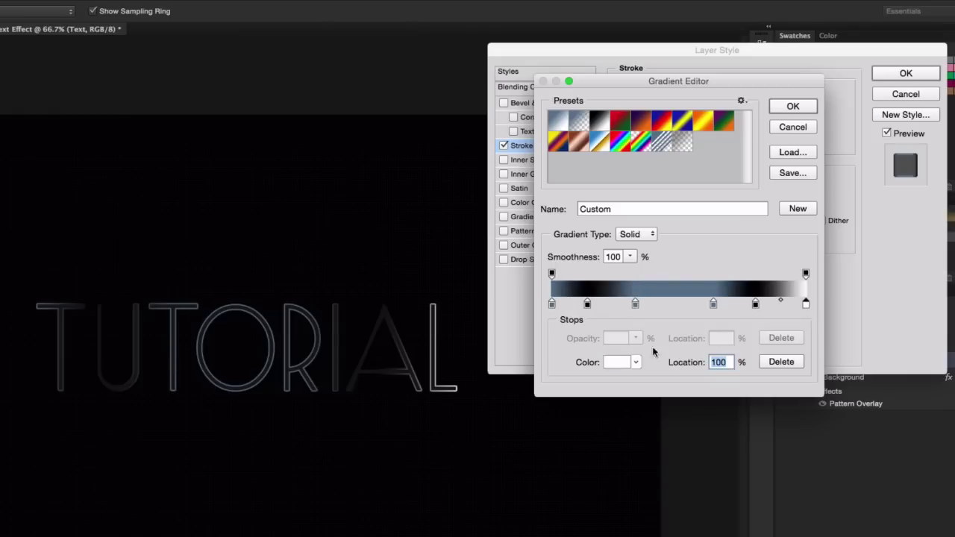
pyautogui.click(440, 314)
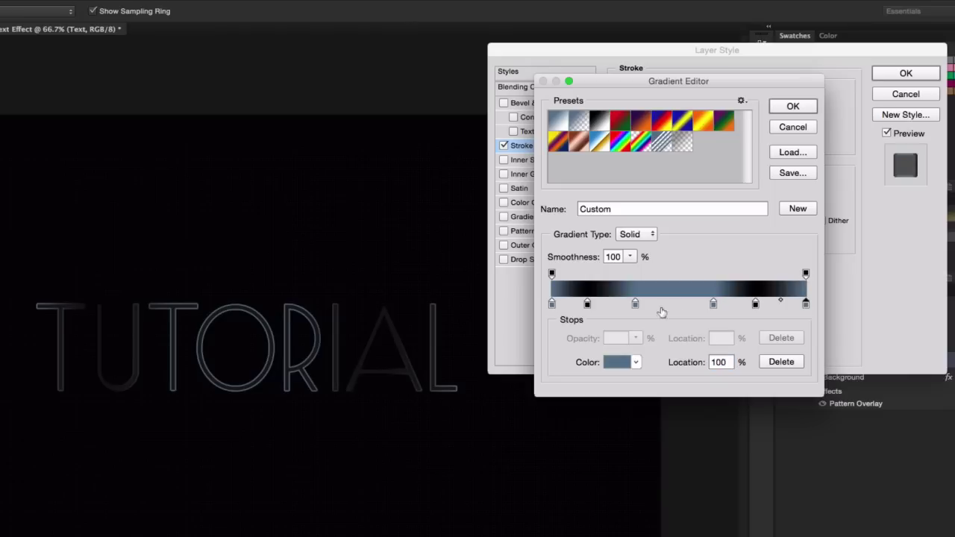
pyautogui.moveTo(755, 302); pyautogui.dragTo(708, 302)
pyautogui.click(711, 302)
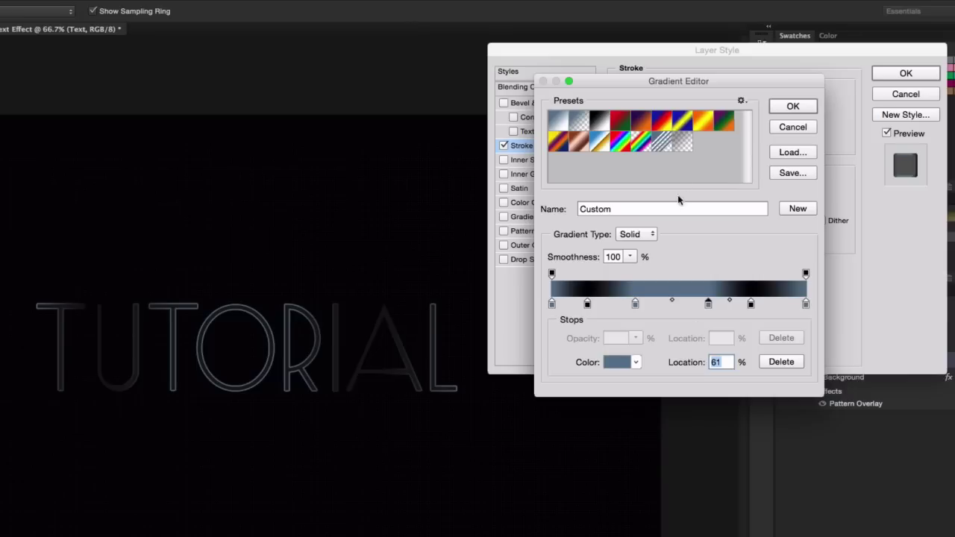
# Accept the edited gradient and set the stroke's gradient angle to 90°.
pyautogui.click(792, 106)
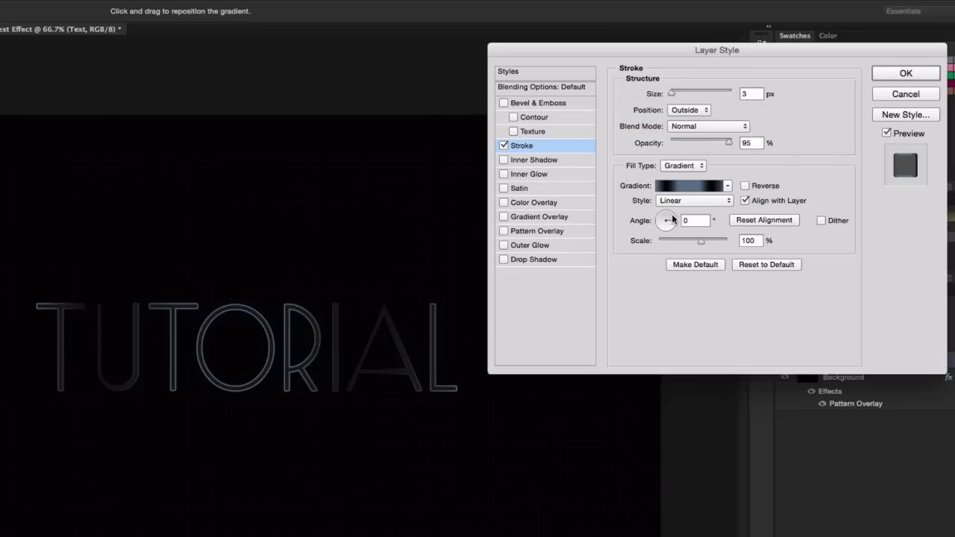
pyautogui.click(632, 216)
pyautogui.write('90')
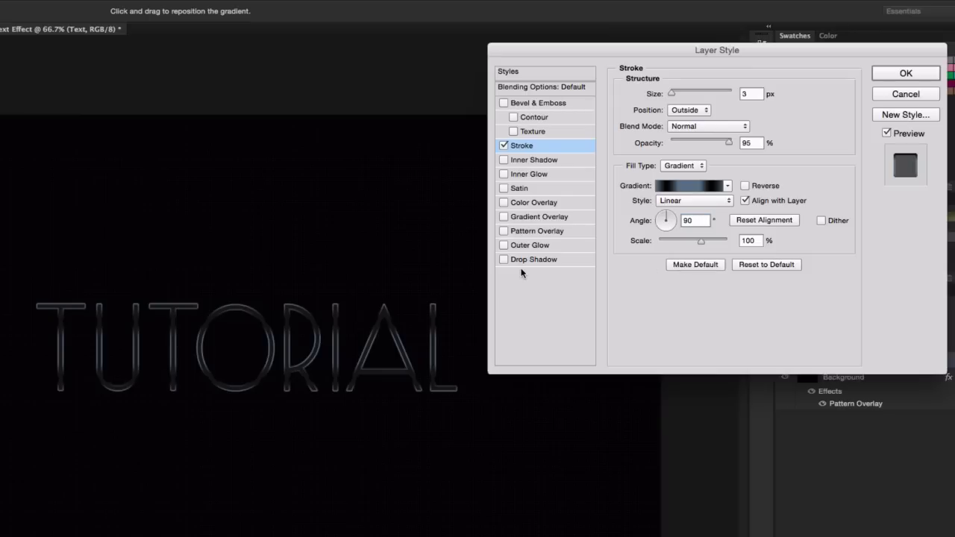
# Enable Inner Glow on the Text layer, apply the style, and sample the bright cyan swatch in the Untitled-1 palette document.
pyautogui.click(531, 174)
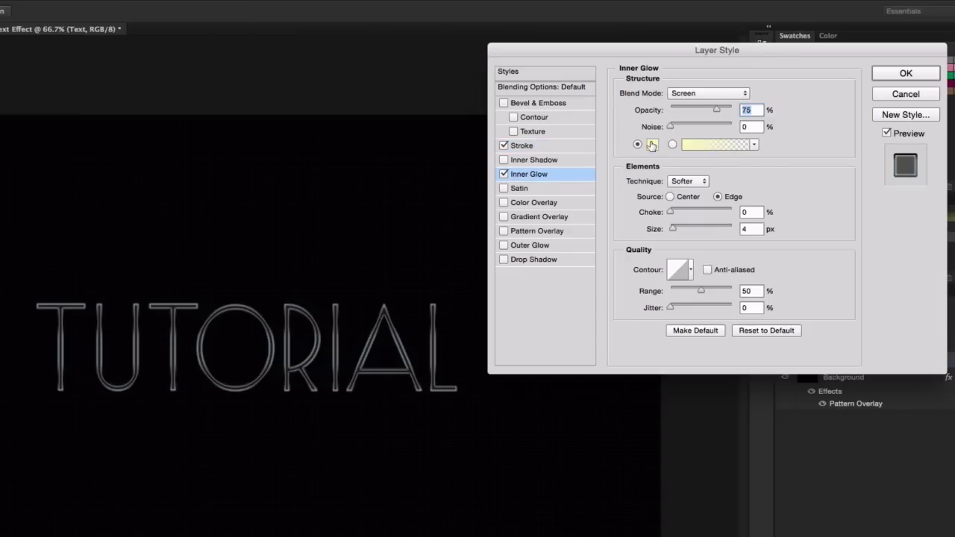
pyautogui.click(895, 76)
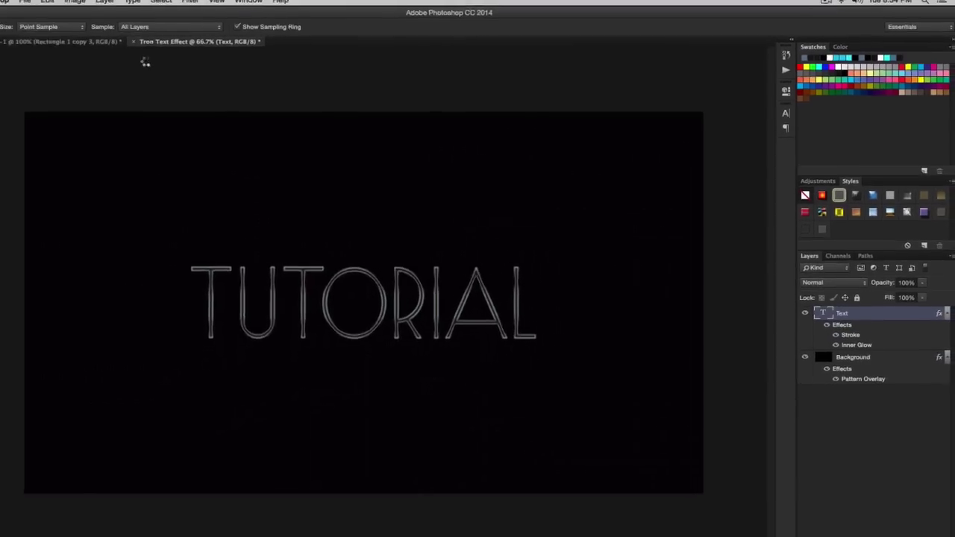
pyautogui.click(64, 44)
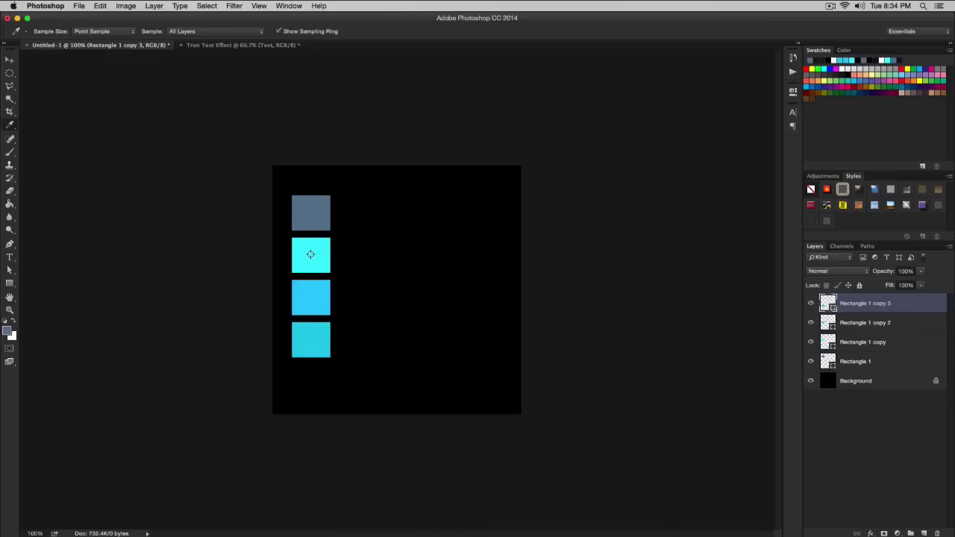
pyautogui.click(272, 265)
pyautogui.click(225, 45)
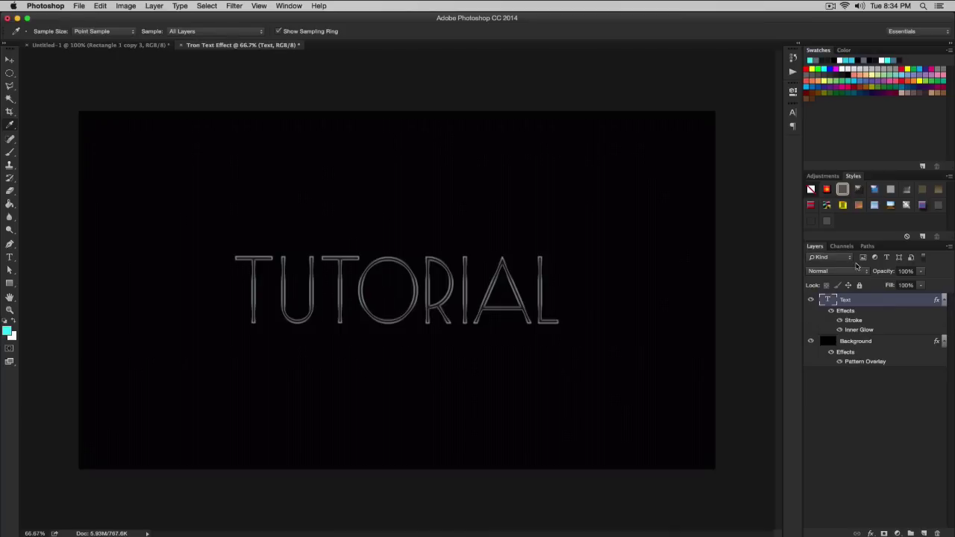
# Set the Text layer's inner glow color to #1dcbea.
pyautogui.doubleClick(872, 299)
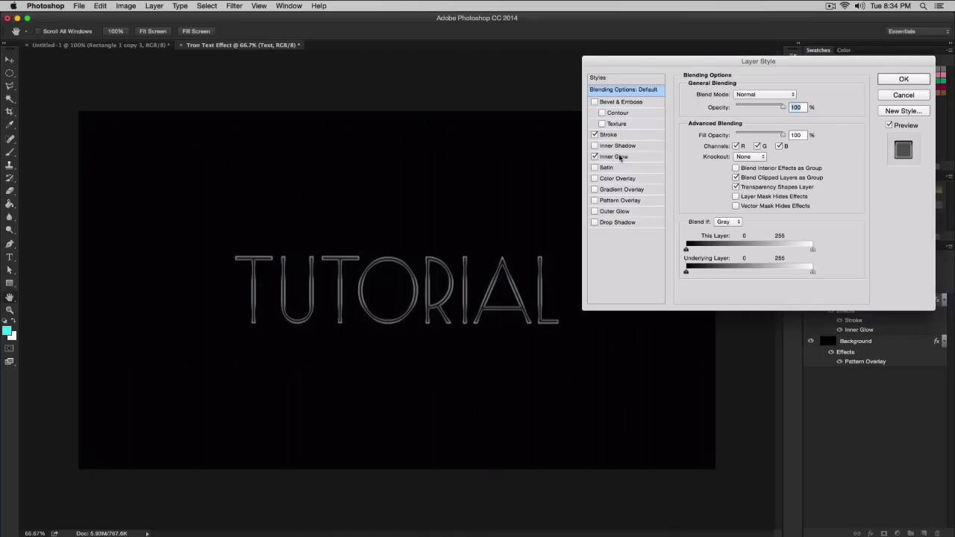
pyautogui.click(619, 157)
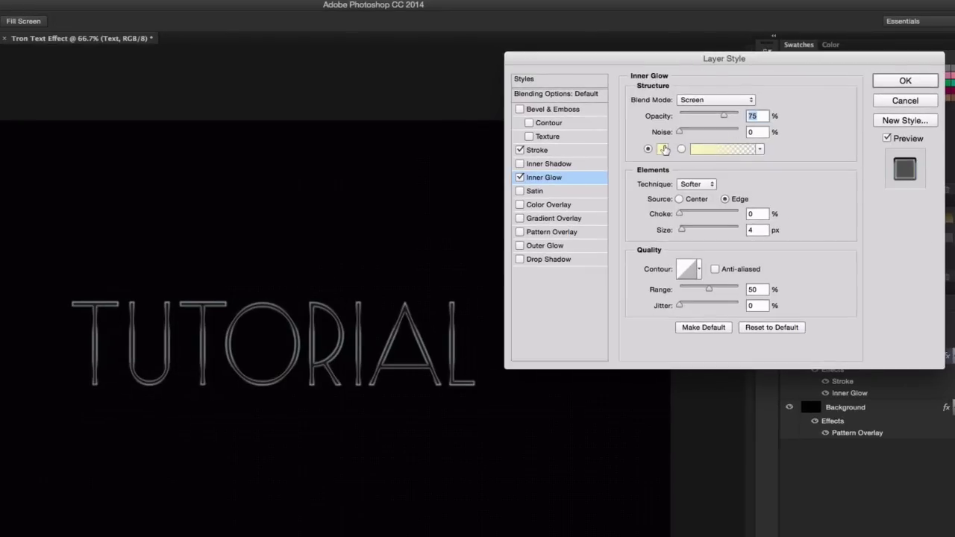
pyautogui.click(662, 150)
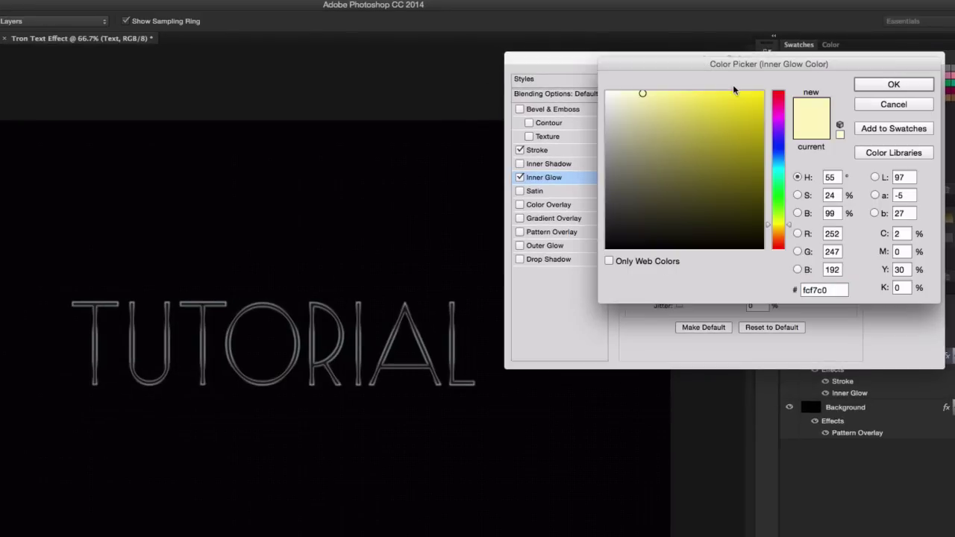
pyautogui.doubleClick(826, 289)
pyautogui.write('1dcbea')
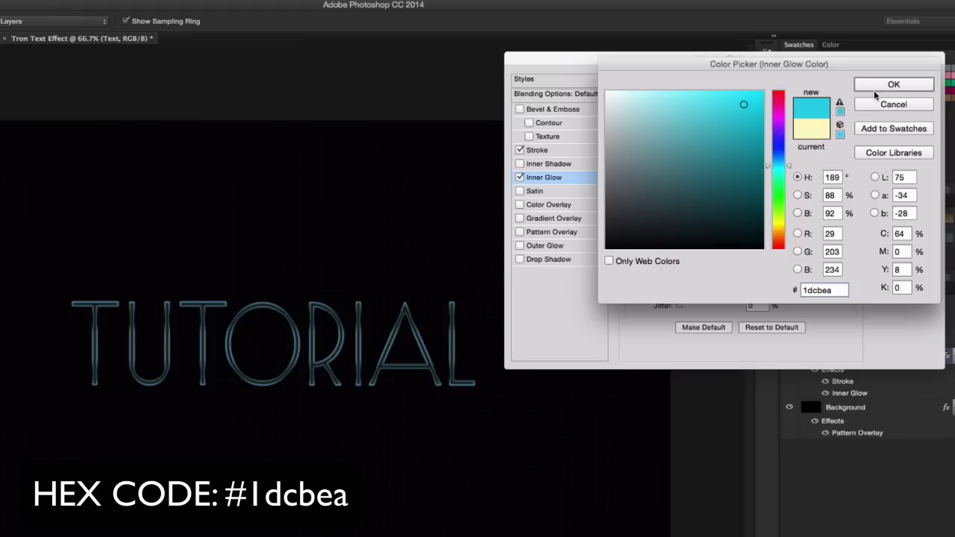
pyautogui.click(892, 84)
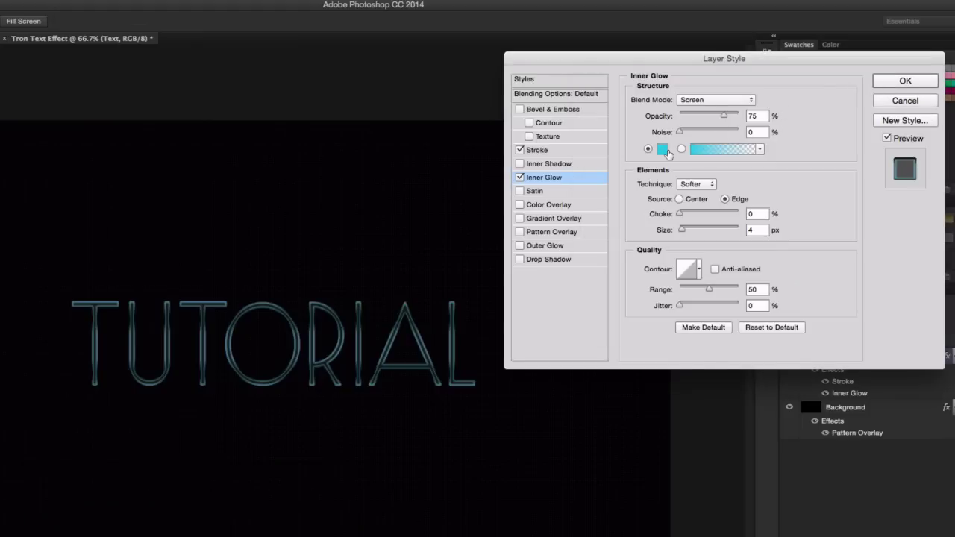
# Configure the inner glow with Lighten blend mode, a size of 10 px and the half-round contour.
pyautogui.click(704, 99)
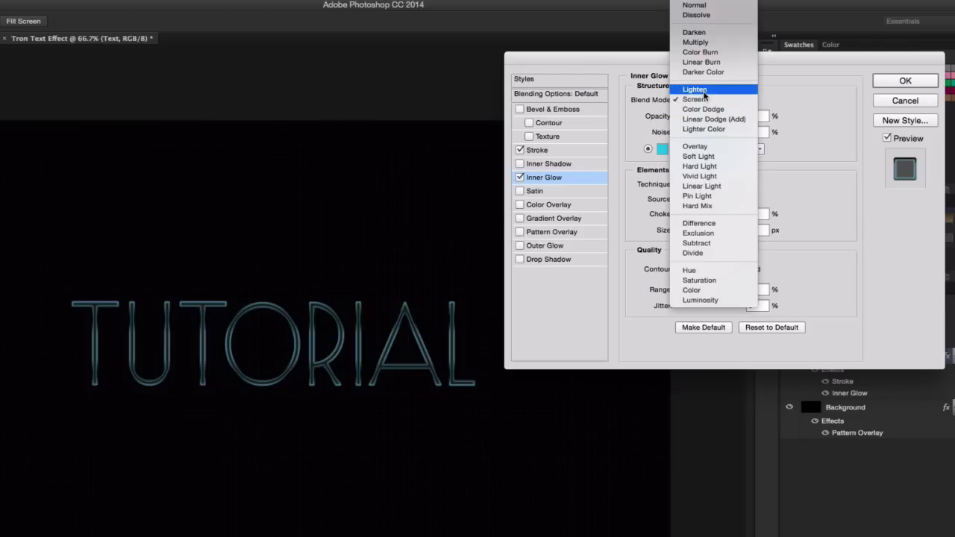
pyautogui.click(704, 91)
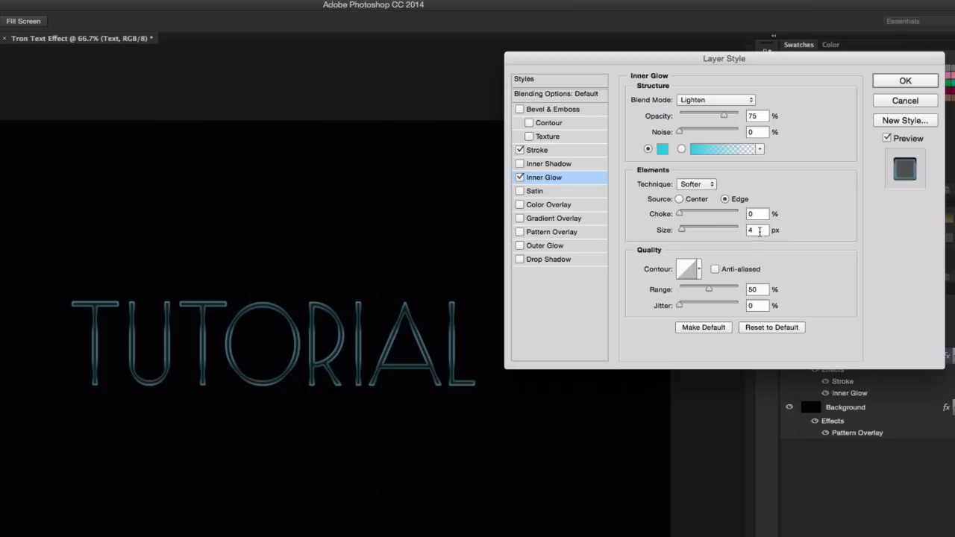
pyautogui.doubleClick(759, 230)
pyautogui.write('10')
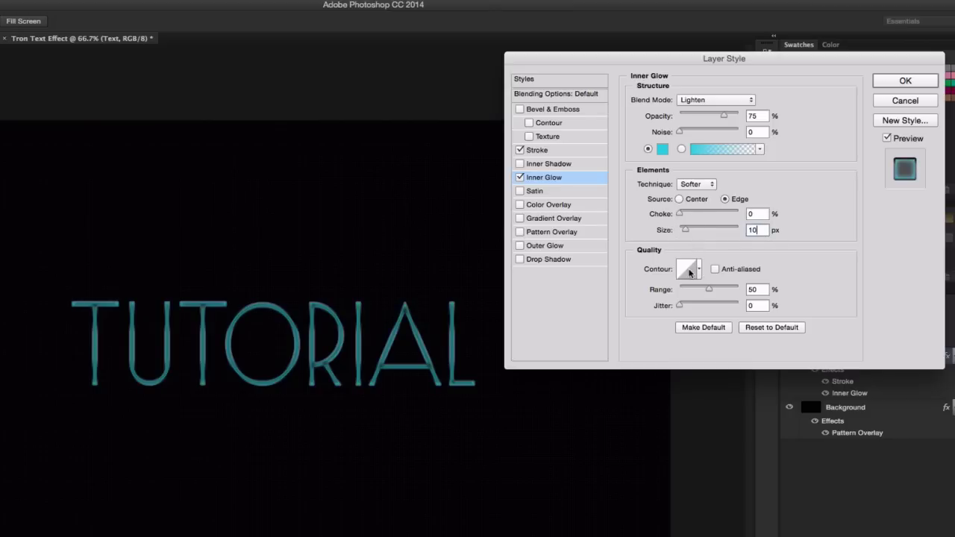
pyautogui.click(699, 270)
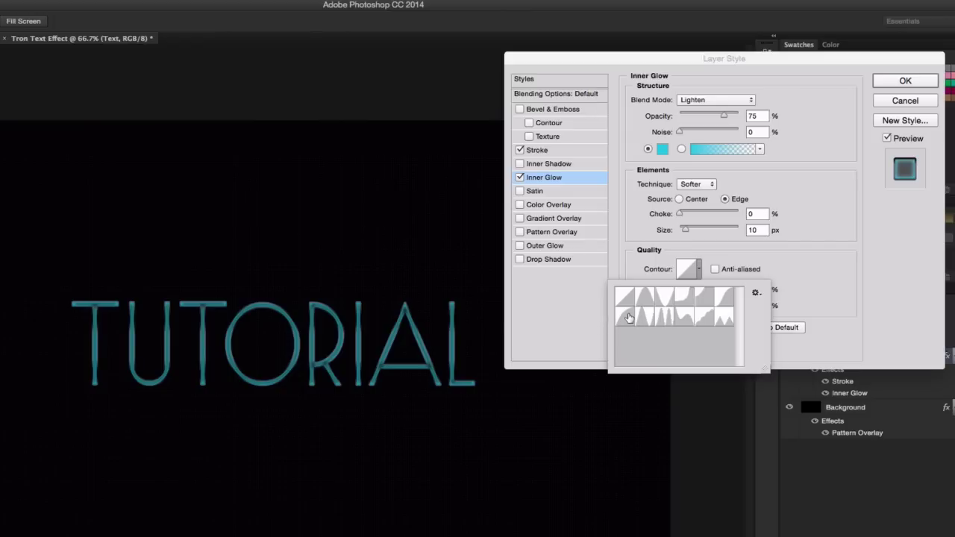
pyautogui.click(632, 323)
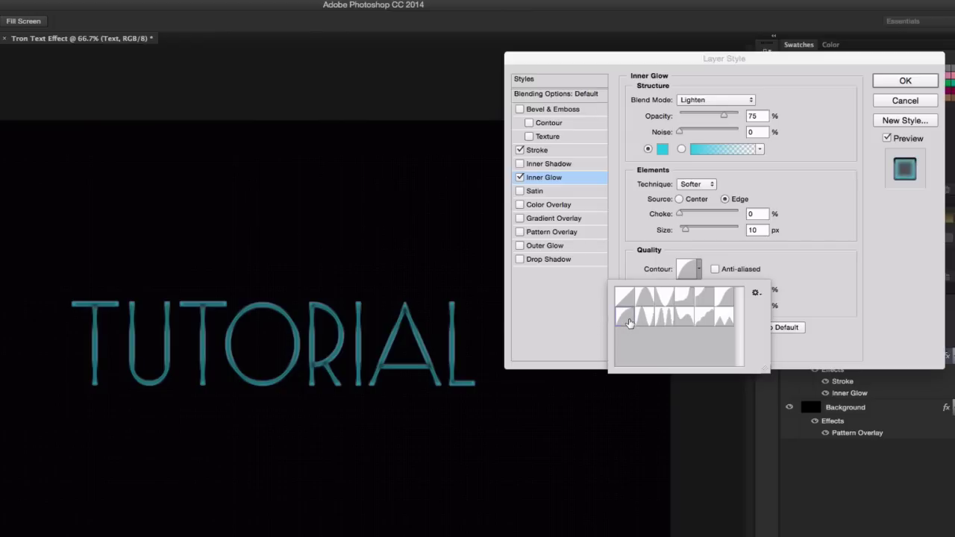
pyautogui.click(823, 258)
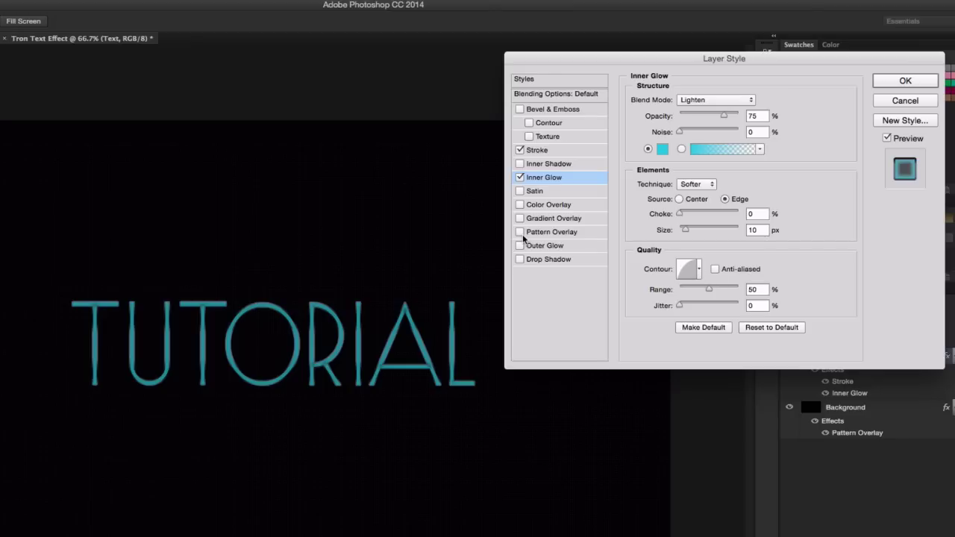
# Enable Outer Glow on the Text layer, apply the style, and sample the sky-blue swatch from the palette document.
pyautogui.click(576, 247)
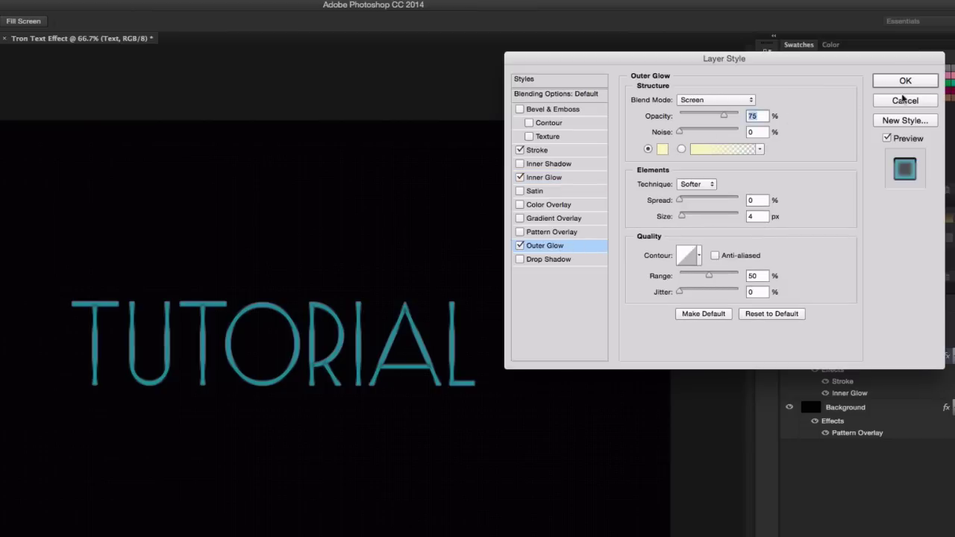
pyautogui.click(905, 80)
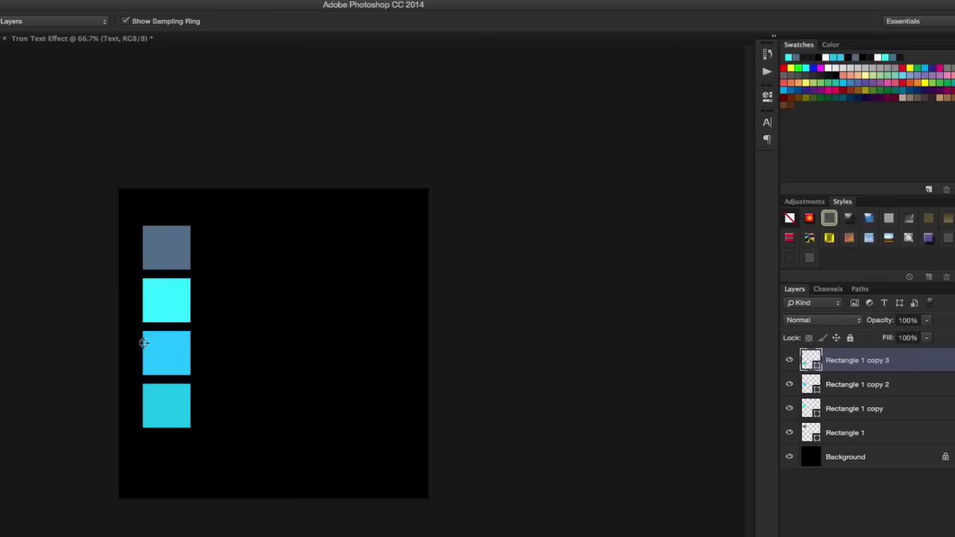
pyautogui.click(167, 357)
pyautogui.click(75, 38)
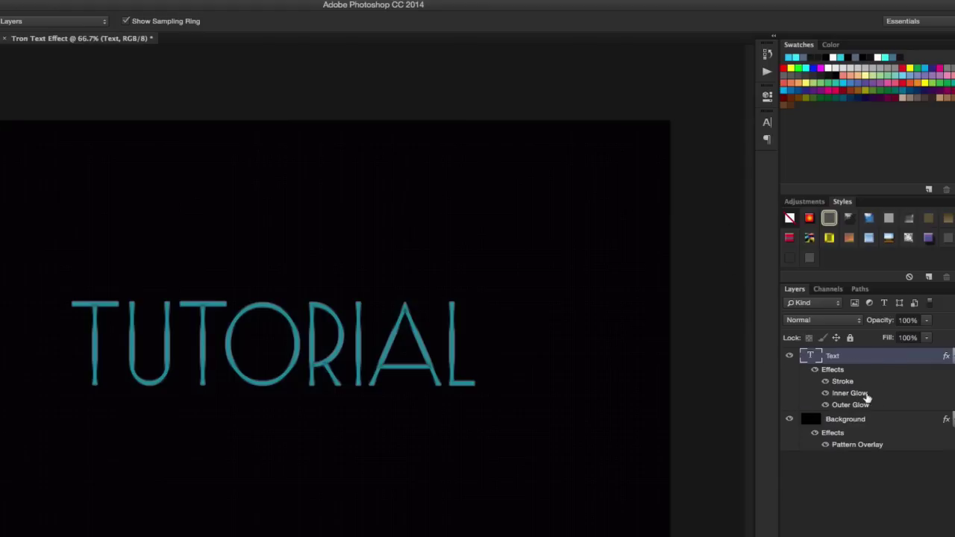
# Set the Text layer's outer glow color to #26c9ff.
pyautogui.doubleClick(882, 363)
pyautogui.click(545, 246)
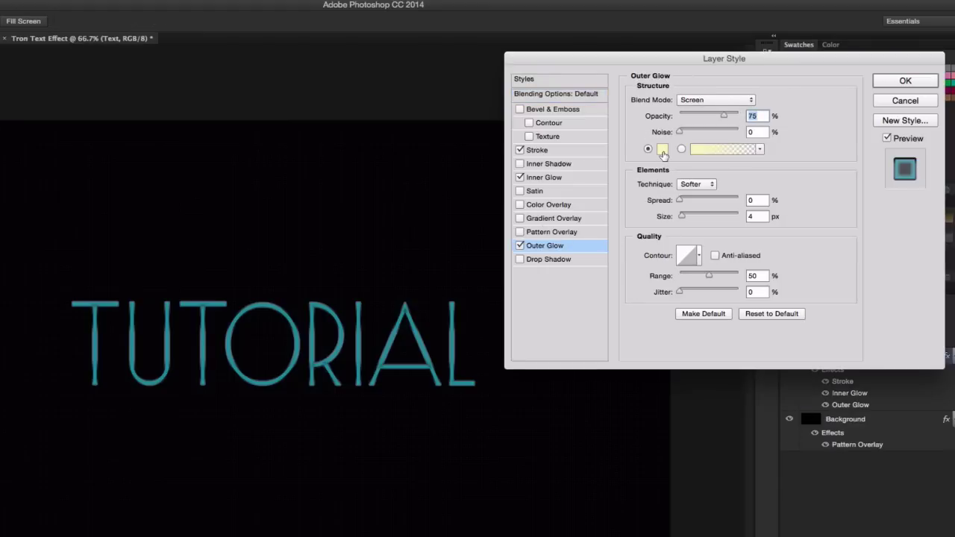
pyautogui.click(663, 152)
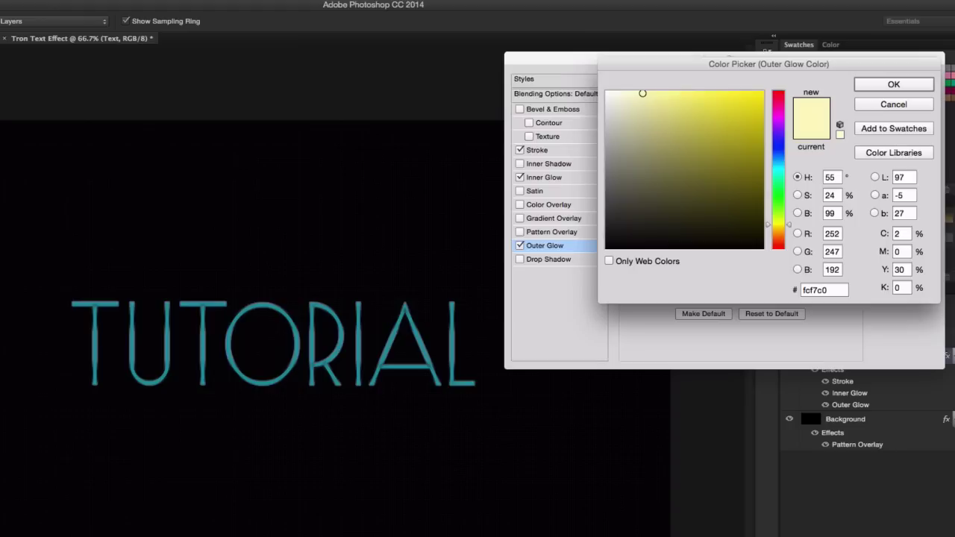
pyautogui.write('26c9ff')
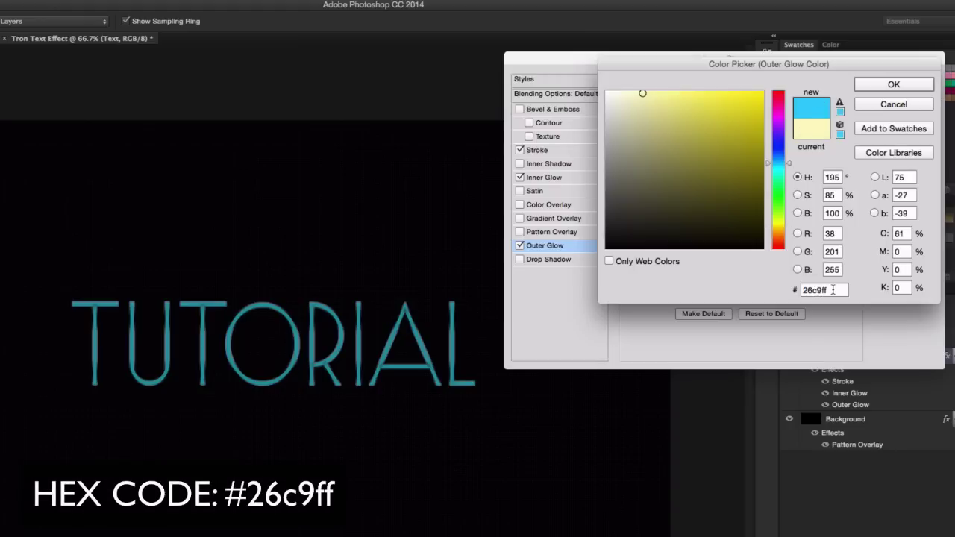
pyautogui.click(893, 84)
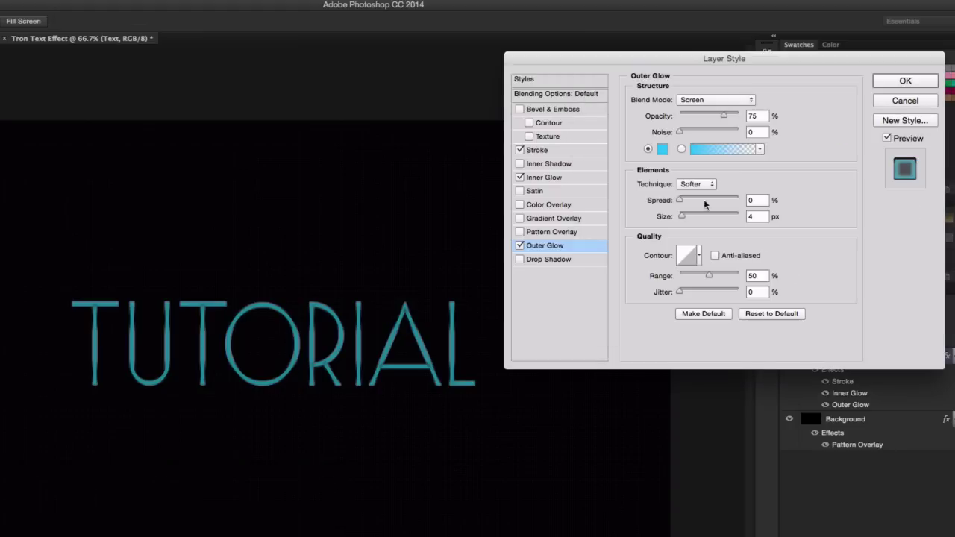
pyautogui.click(566, 179)
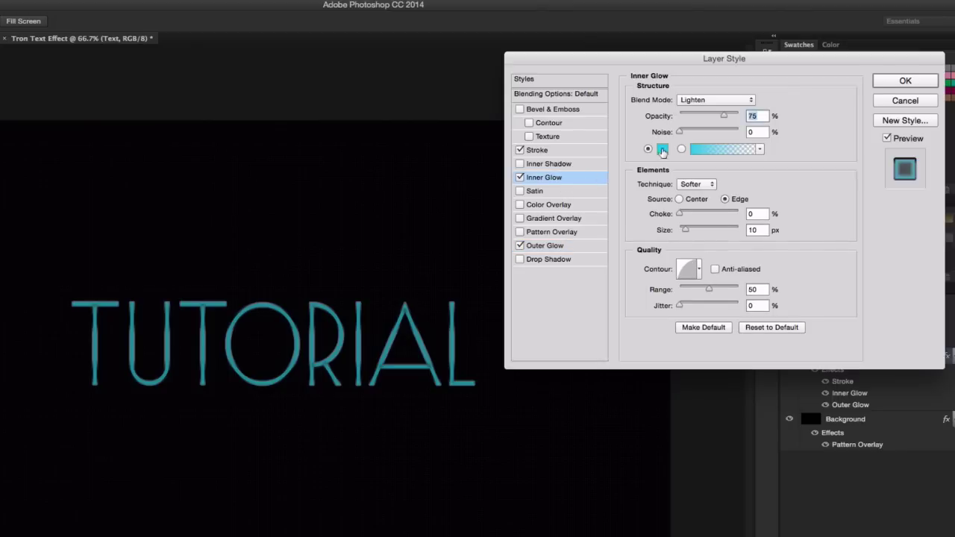
pyautogui.click(661, 149)
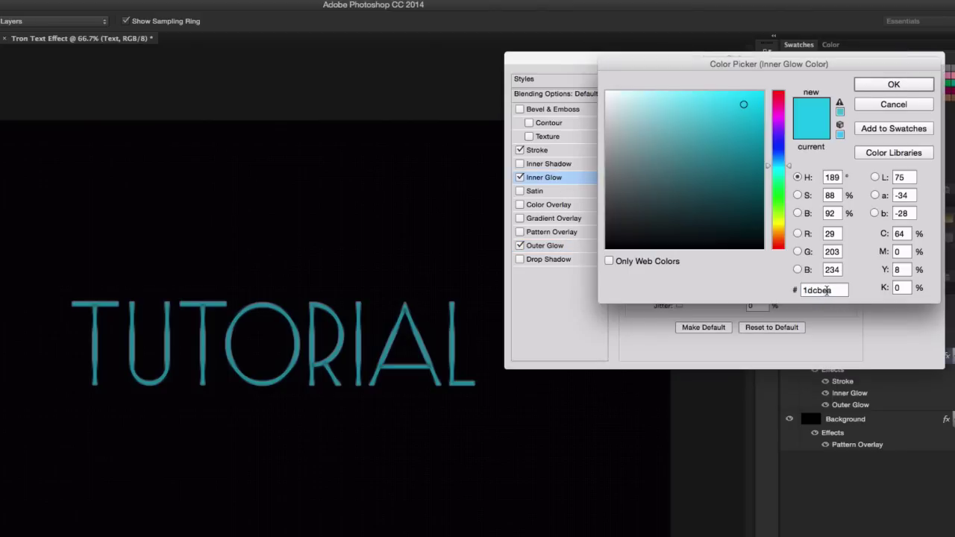
pyautogui.click(895, 82)
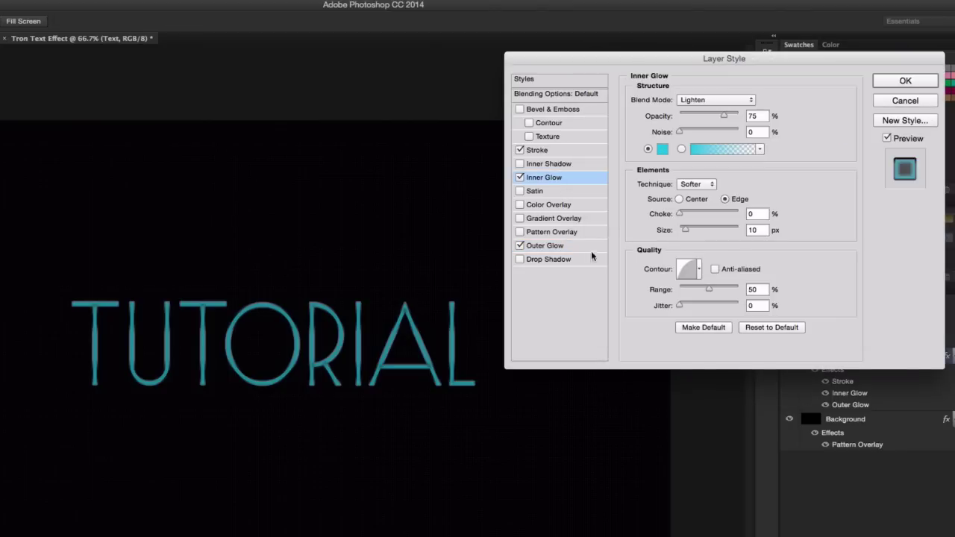
# Set the outer glow's opacity to 99% and its size to 9 px.
pyautogui.click(570, 249)
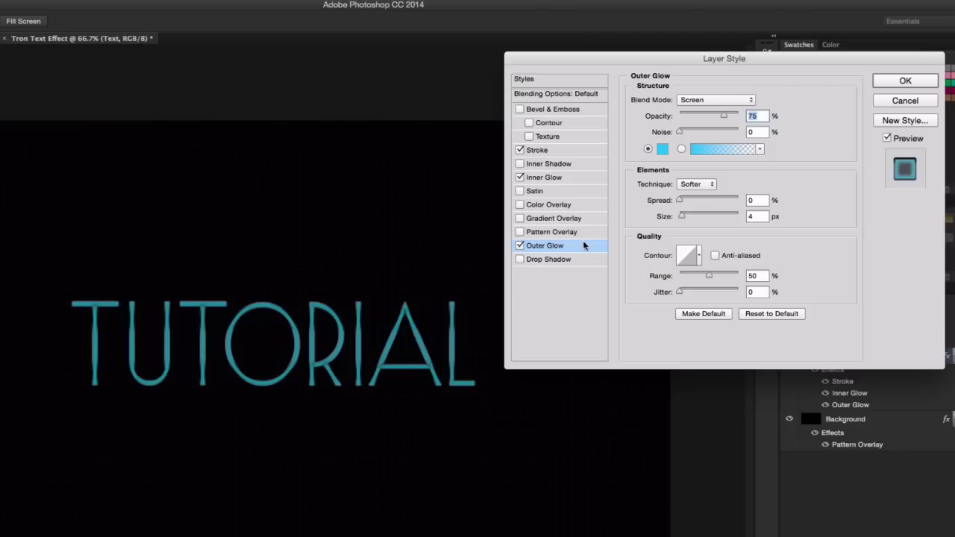
pyautogui.write('99')
pyautogui.doubleClick(762, 216)
pyautogui.write('9')
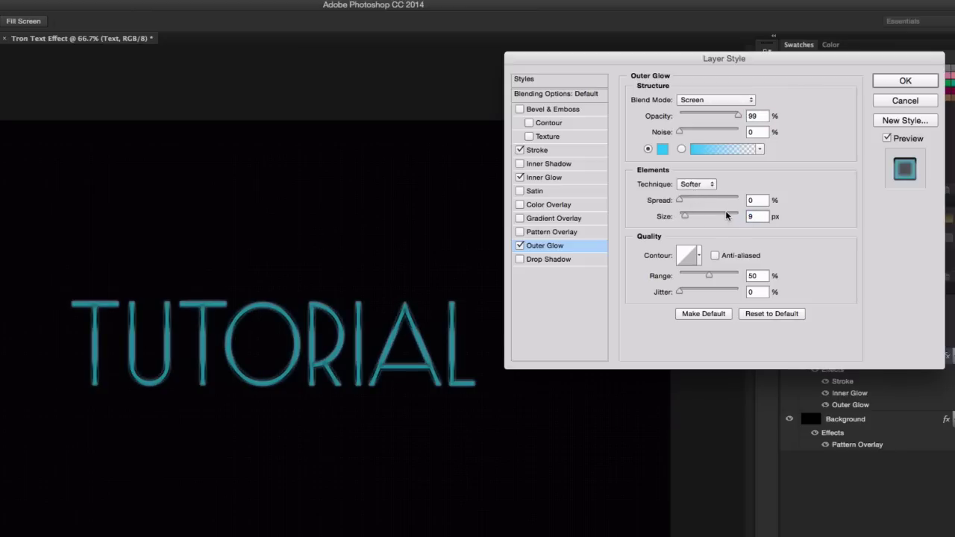
# Add a drop shadow to the Text layer and set its blend mode to Color Burn.
pyautogui.click(520, 260)
pyautogui.click(567, 261)
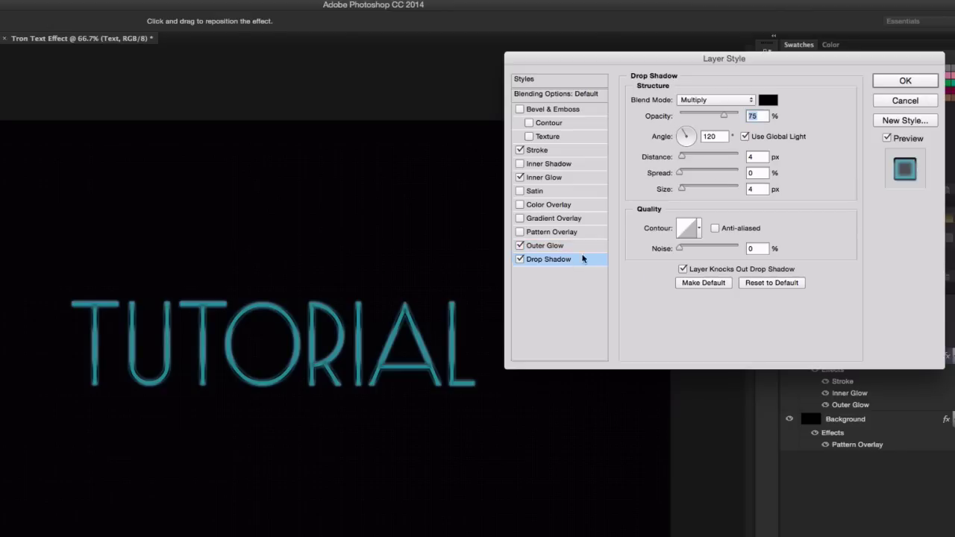
pyautogui.click(713, 100)
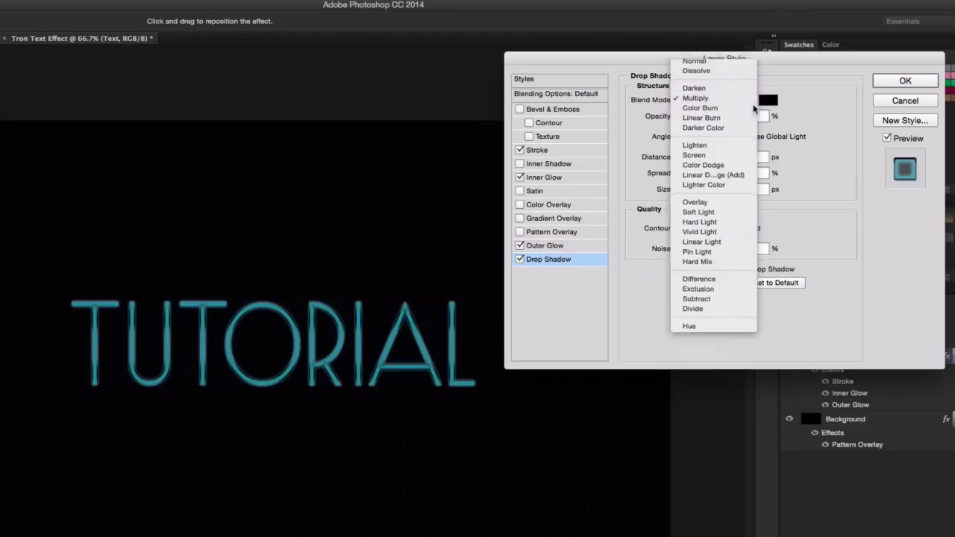
pyautogui.click(709, 109)
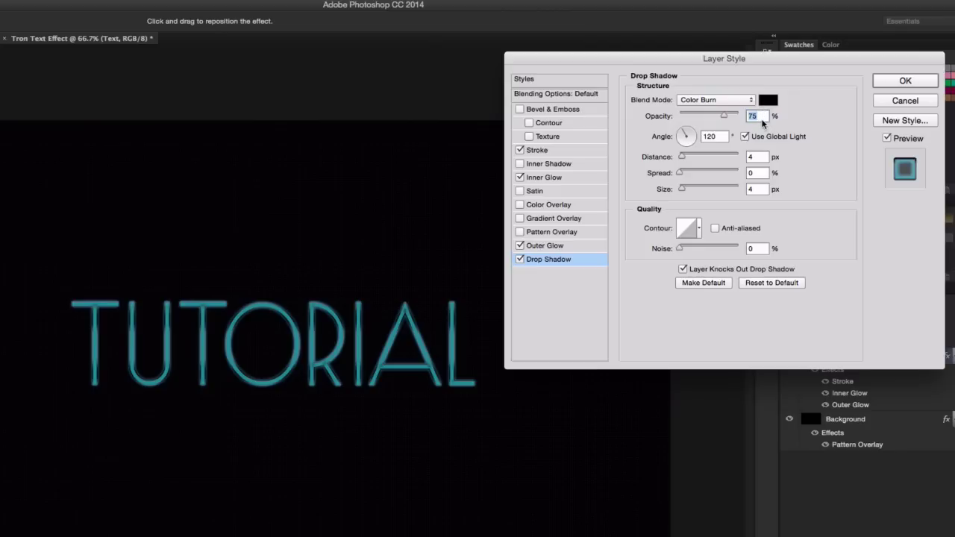
# Set the drop shadow to 50% opacity, 90° angle, 2 px distance and 5 px size, and apply the Text layer's style.
pyautogui.write('50')
pyautogui.moveTo(715, 137); pyautogui.dragTo(677, 135)
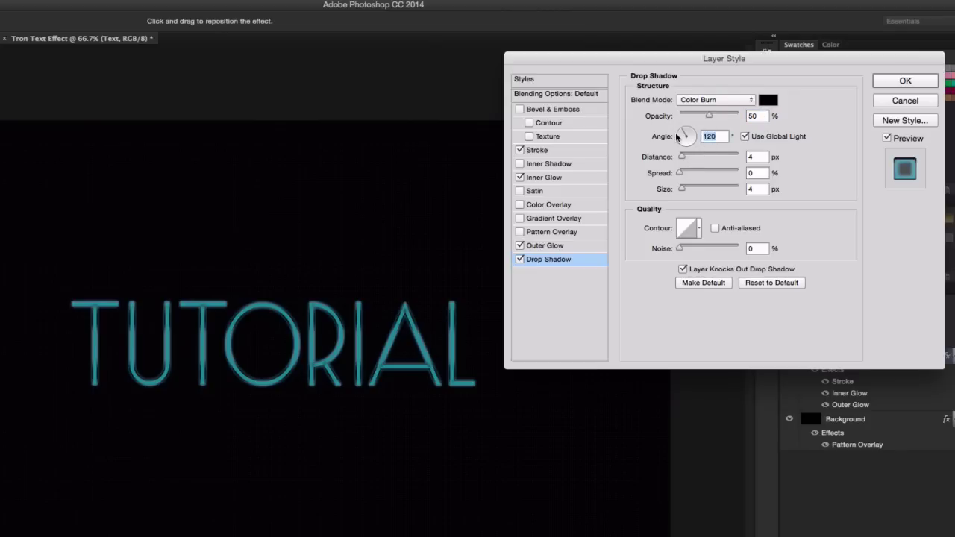
pyautogui.write('90')
pyautogui.click(753, 157)
pyautogui.click(754, 189)
pyautogui.write('5')
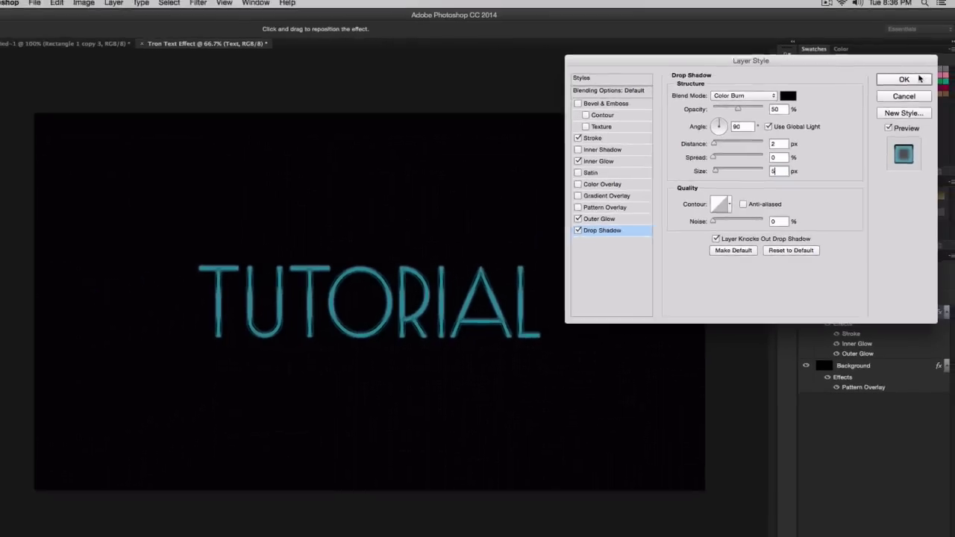
pyautogui.click(905, 80)
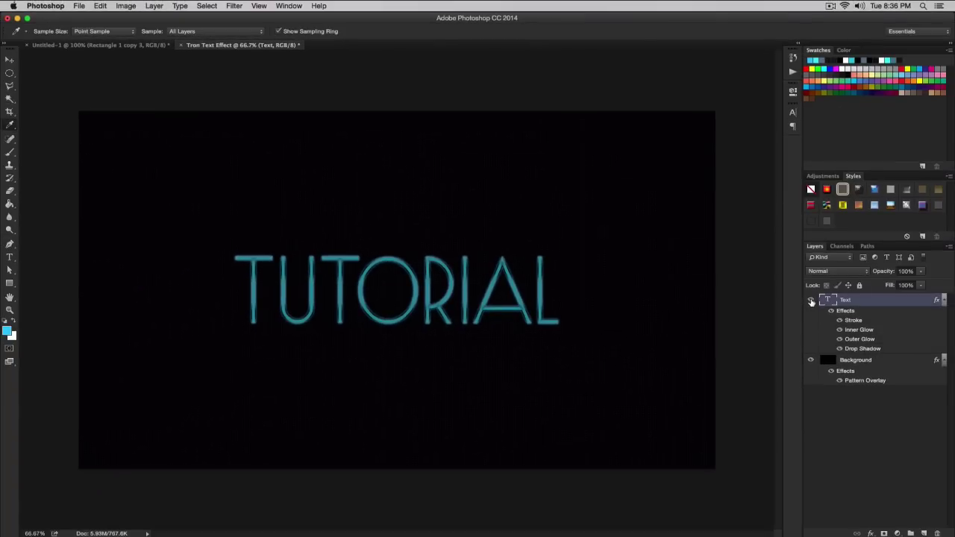
pyautogui.click(810, 299)
pyautogui.click(810, 300)
# Add a Photo Filter adjustment layer named CYAN above the Text layer.
pyautogui.click(154, 5)
pyautogui.moveTo(174, 71)
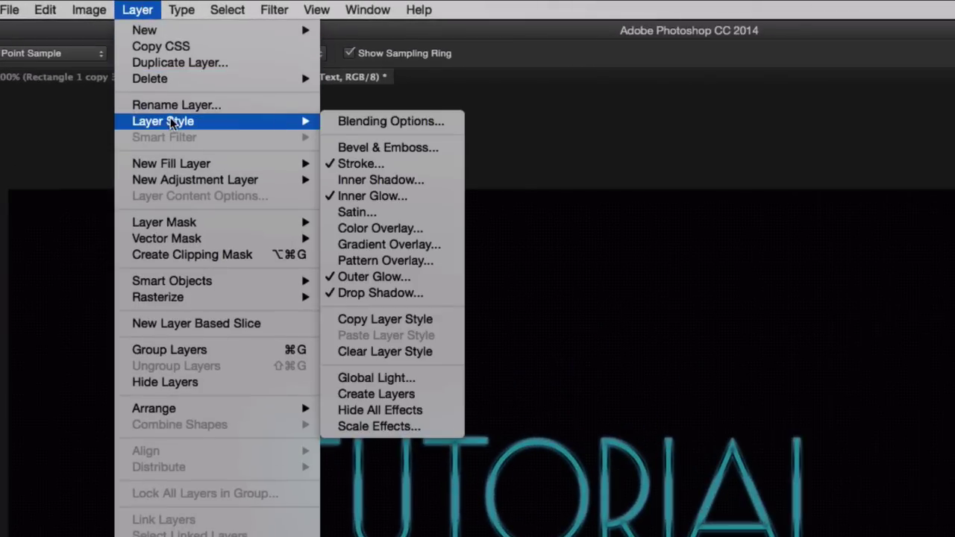
pyautogui.moveTo(182, 165)
pyautogui.moveTo(183, 185)
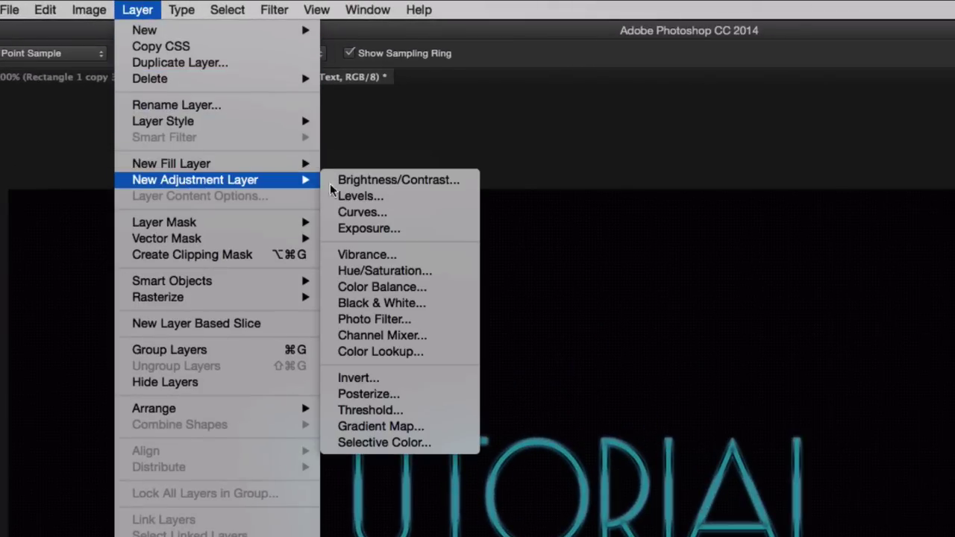
pyautogui.click(379, 319)
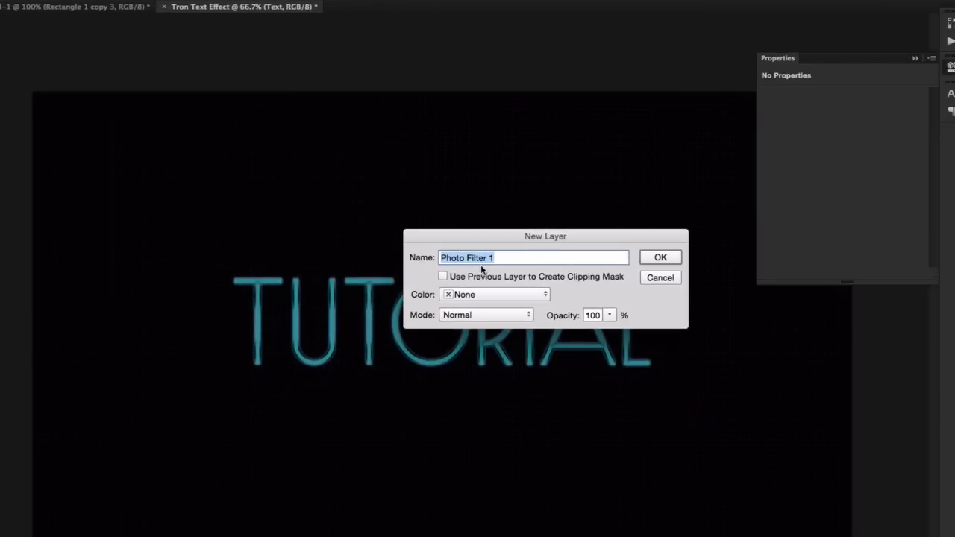
pyautogui.write('CYAN')
pyautogui.click(660, 259)
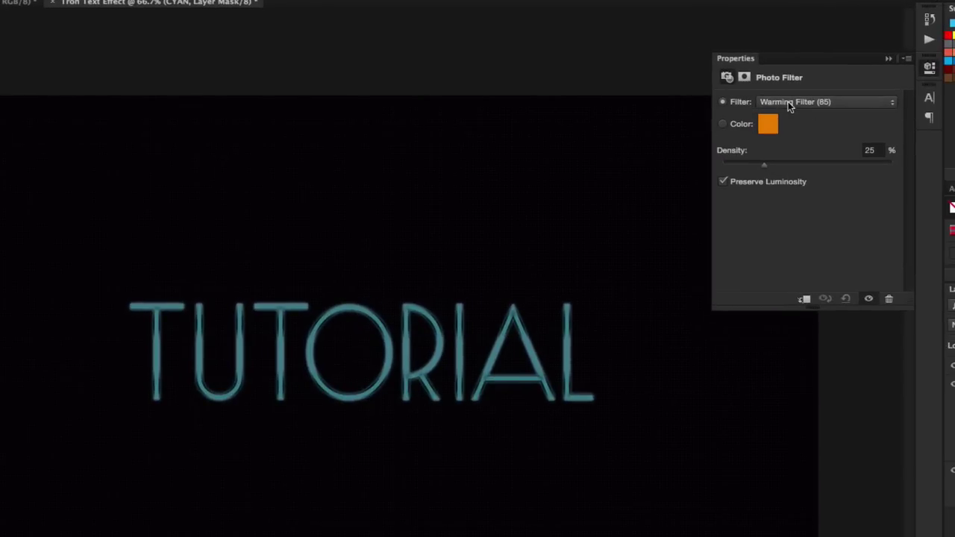
# Set the CYAN photo filter to the Cyan preset with a density of 60%.
pyautogui.click(804, 105)
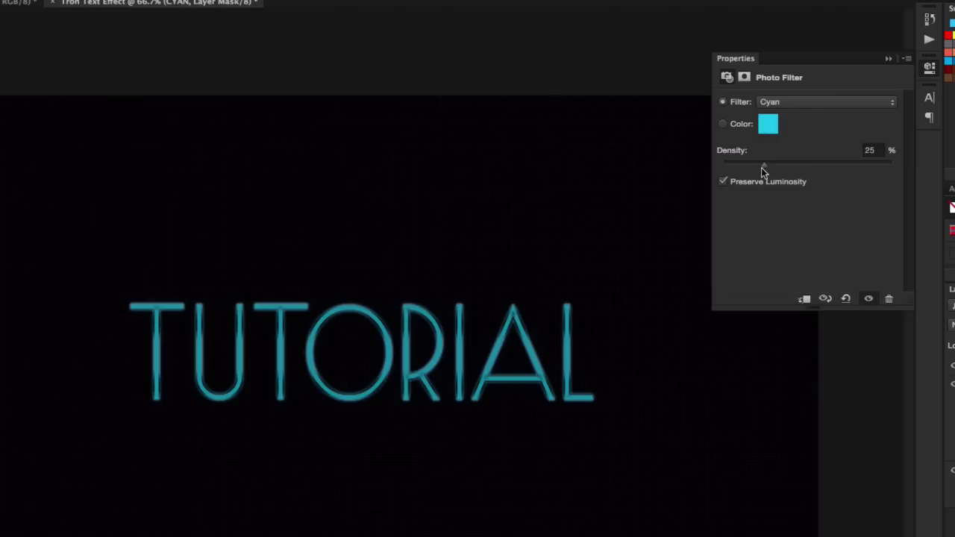
pyautogui.click(877, 152)
pyautogui.write('60')
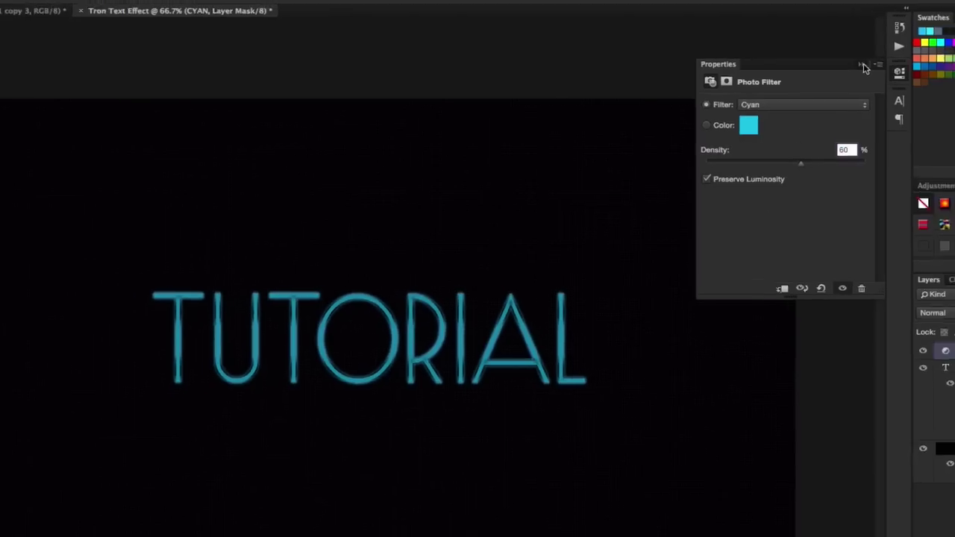
pyautogui.click(862, 65)
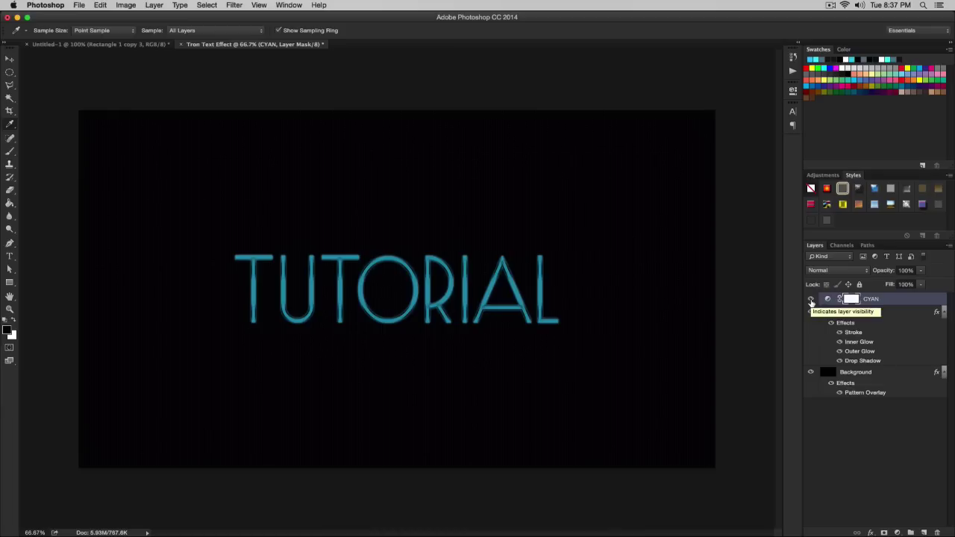
pyautogui.press('v')
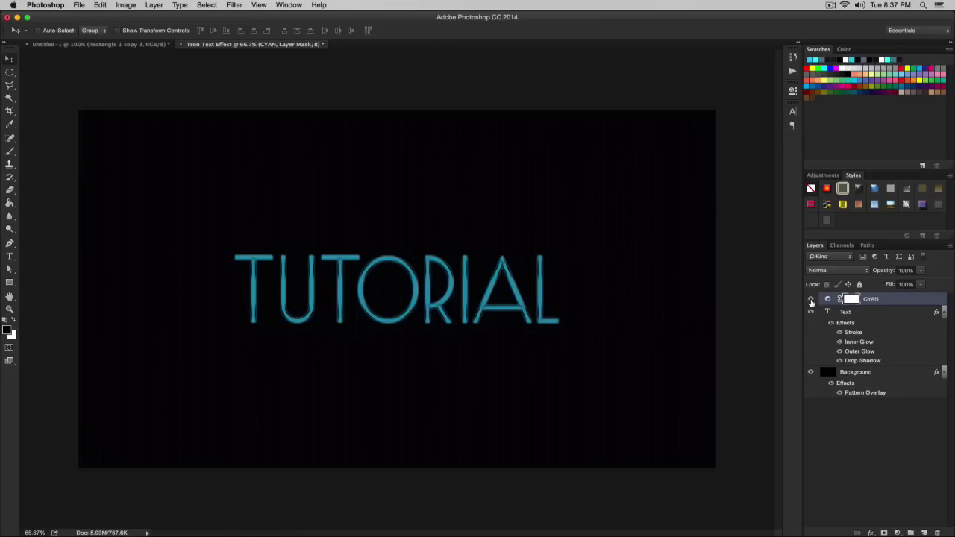
# Review the Text layer's stroke gradient and inner glow settings without changing them.
pyautogui.doubleClick(909, 311)
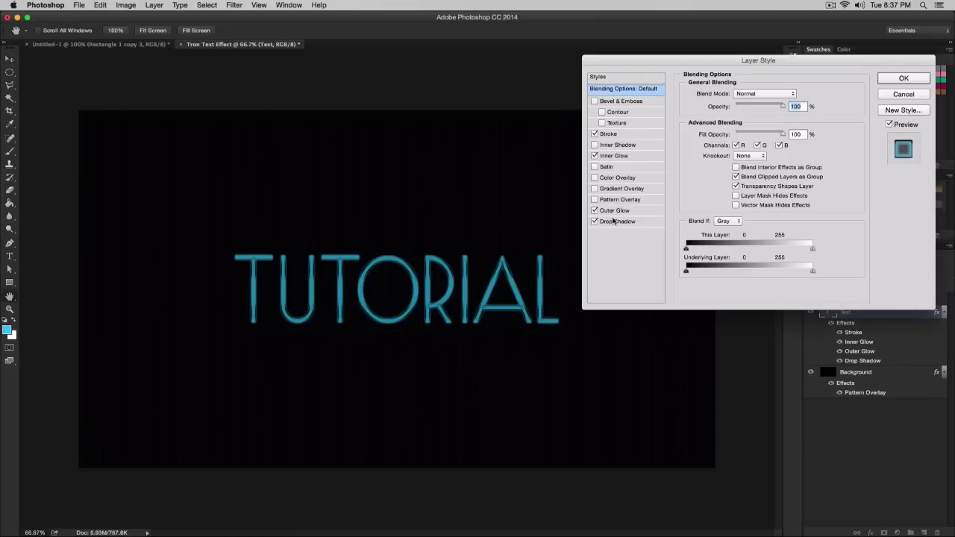
pyautogui.click(616, 135)
pyautogui.click(730, 165)
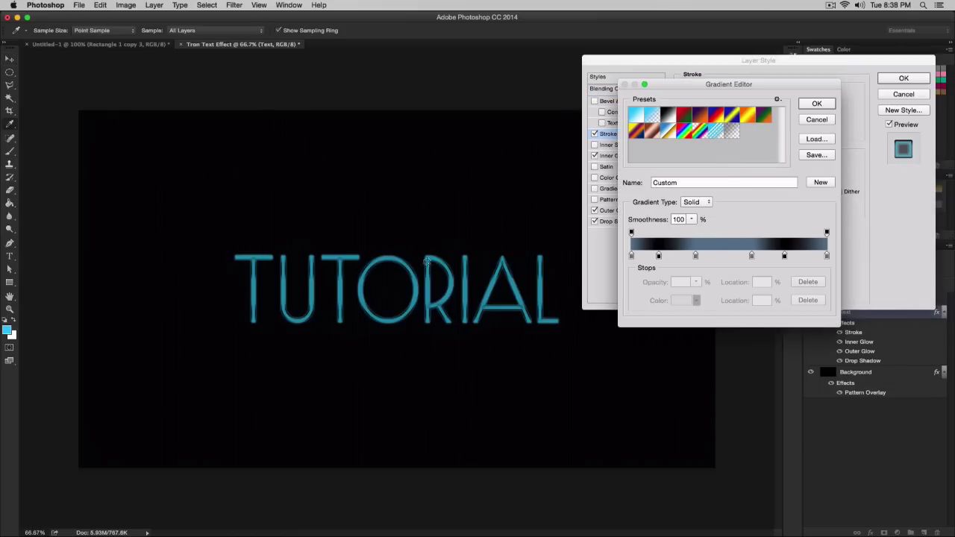
pyautogui.click(805, 122)
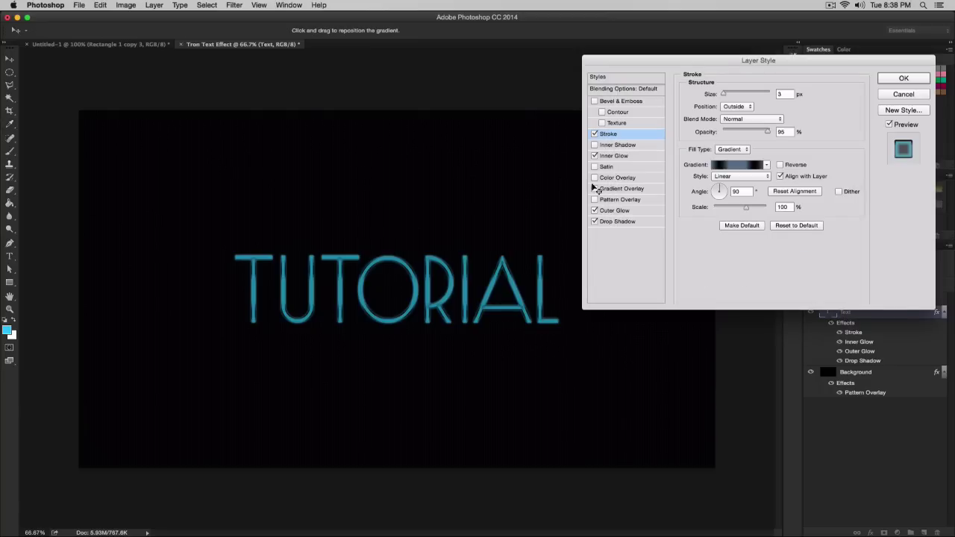
pyautogui.click(620, 155)
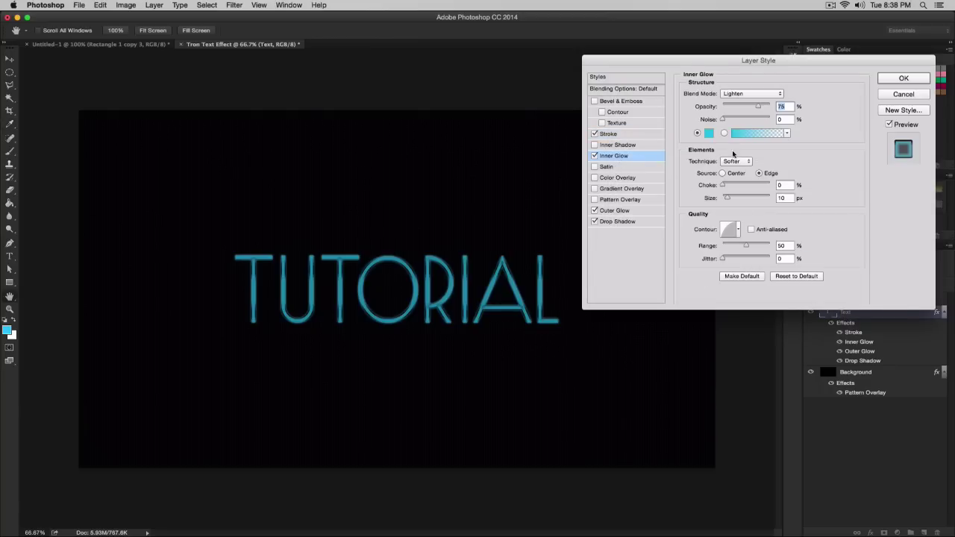
pyautogui.click(920, 96)
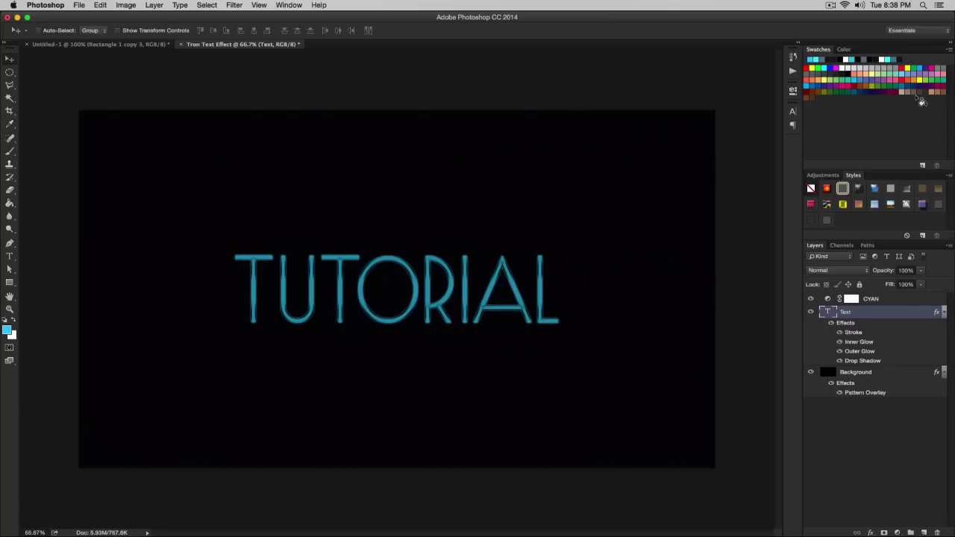